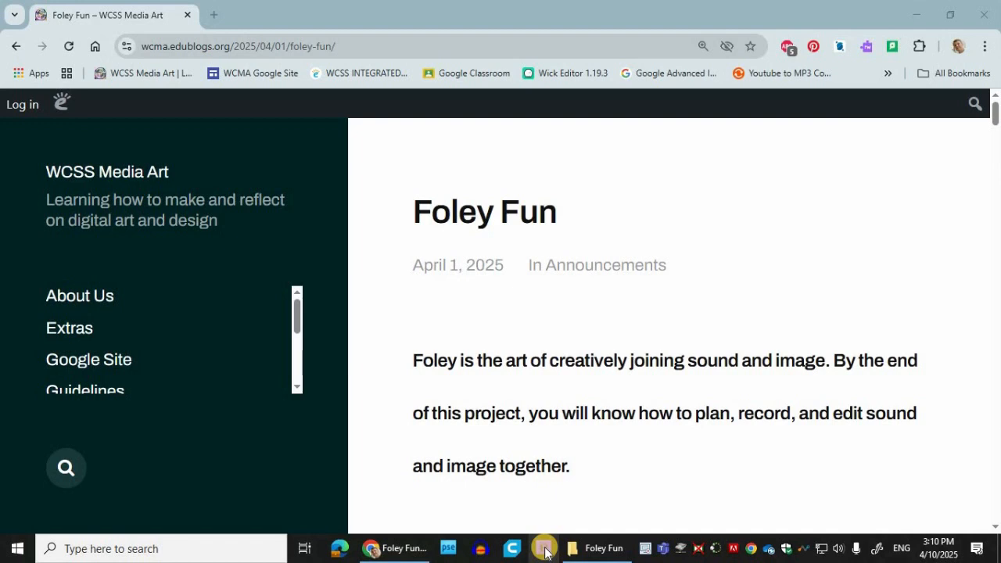
Step: Launch Adobe Premiere Elements 11, start a new project in the Video Editor and work in Expert mode
click(545, 549)
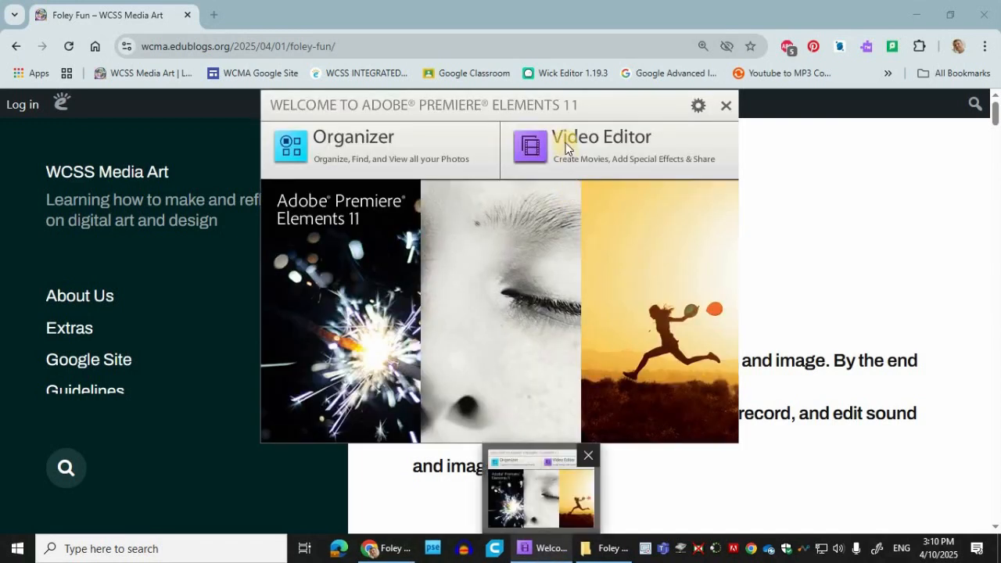
click(565, 148)
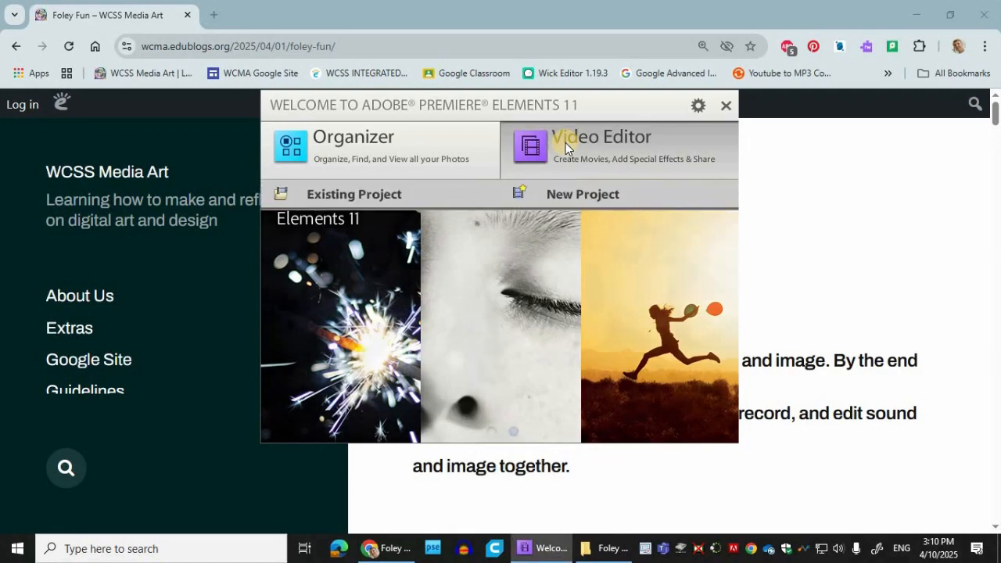
click(573, 193)
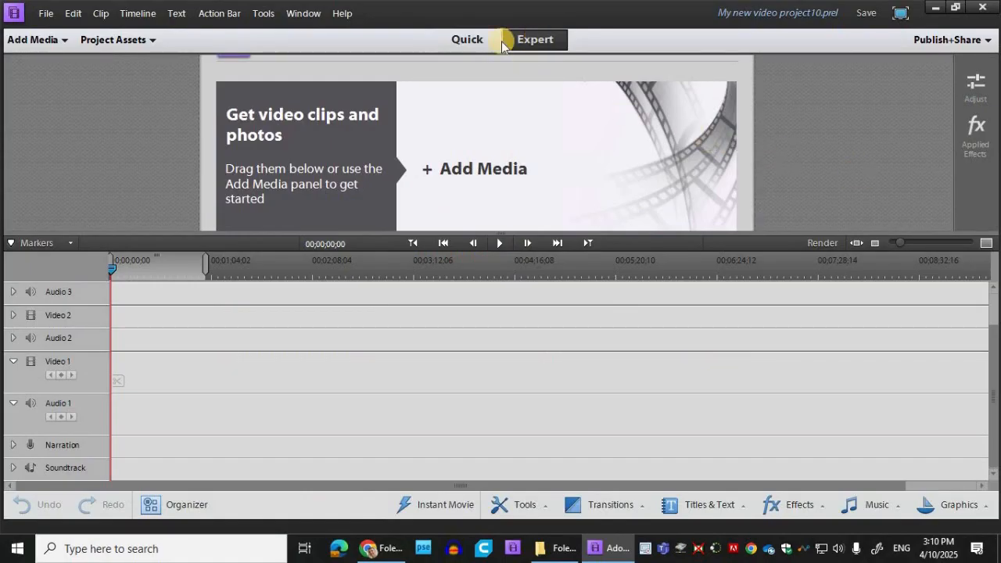
click(474, 45)
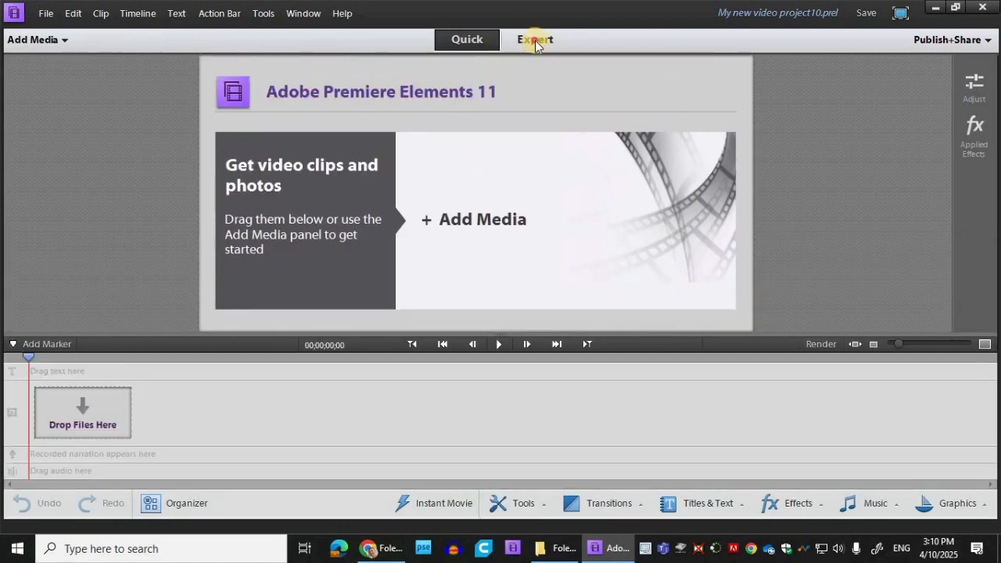
click(534, 43)
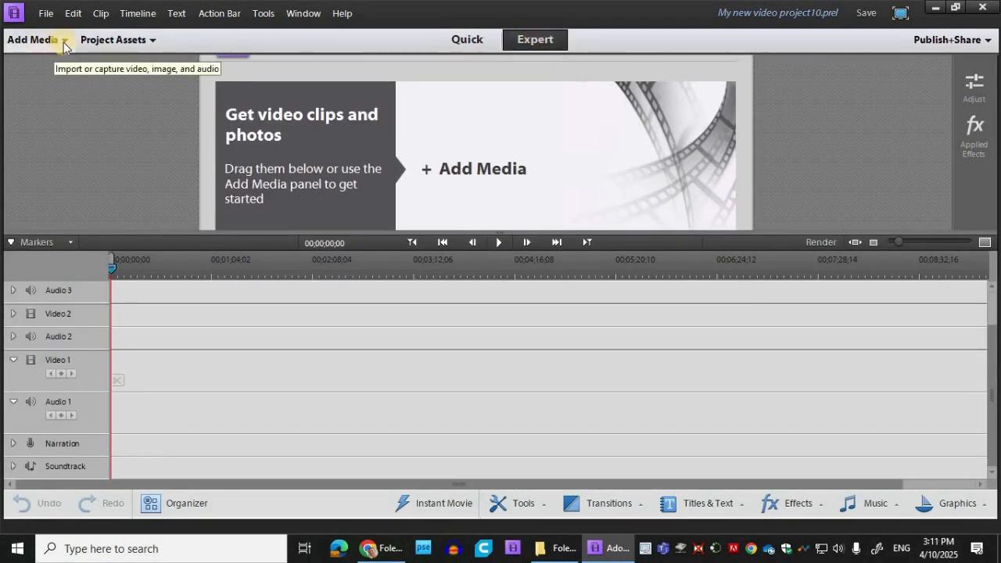
Step: Start adding media from files and folders, browsing the 4Students drive to OUT, #Media Art_OUT_, Foley Fun, L and S
click(62, 42)
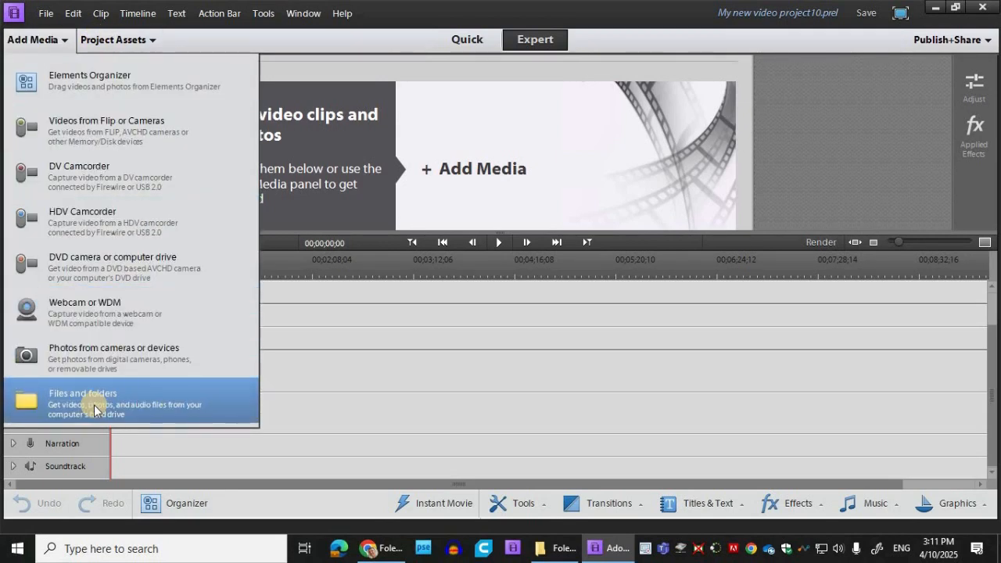
click(93, 405)
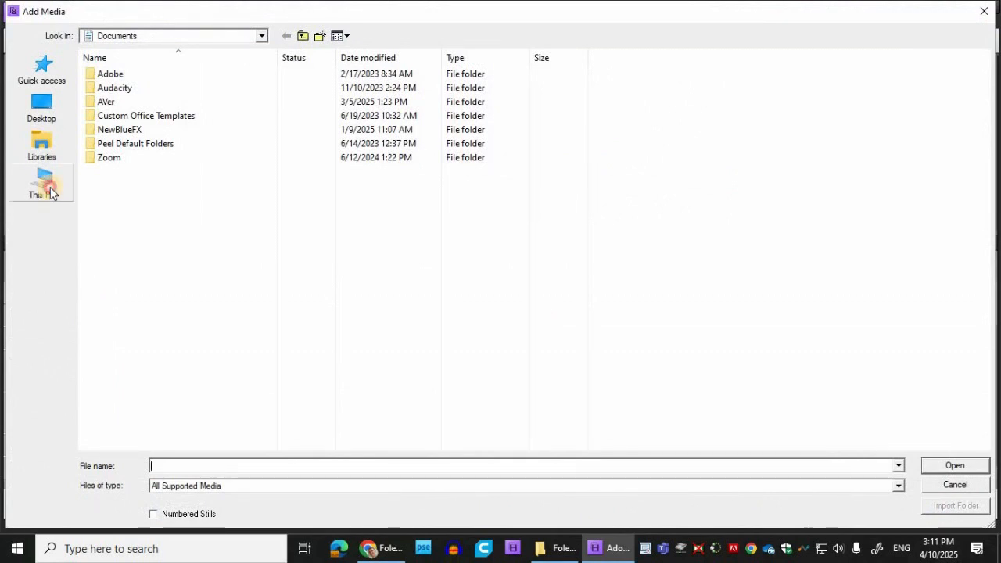
click(50, 188)
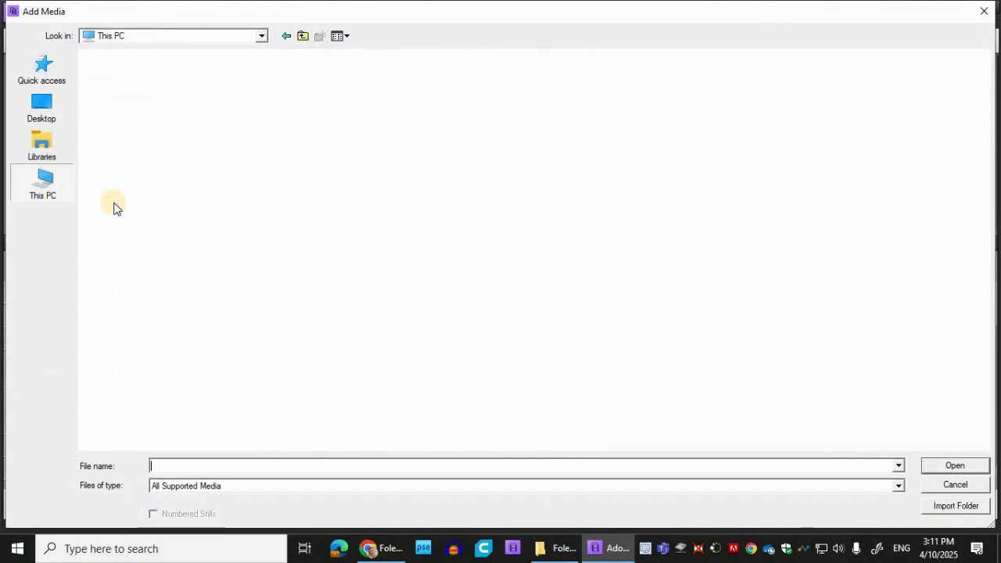
double_click(315, 237)
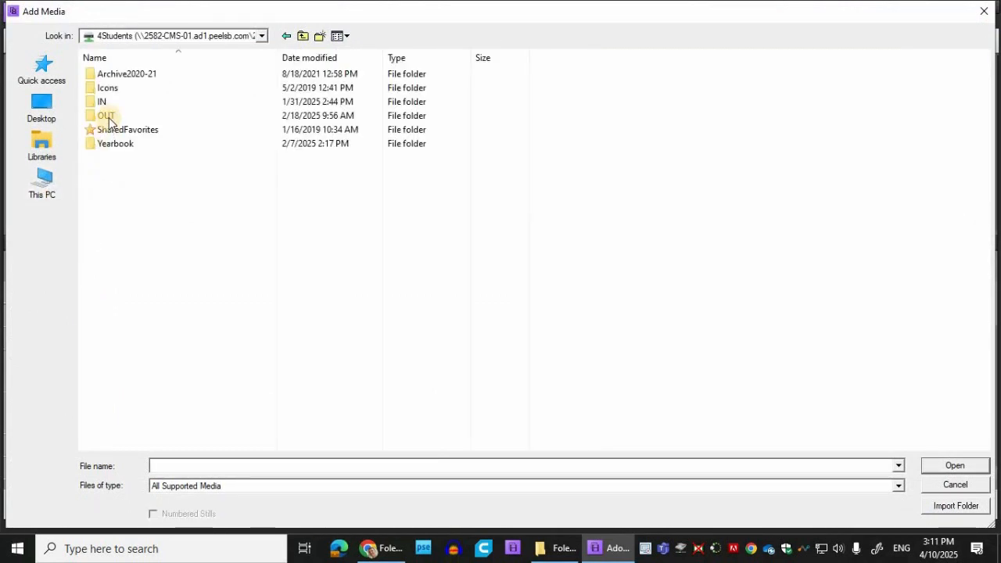
double_click(108, 114)
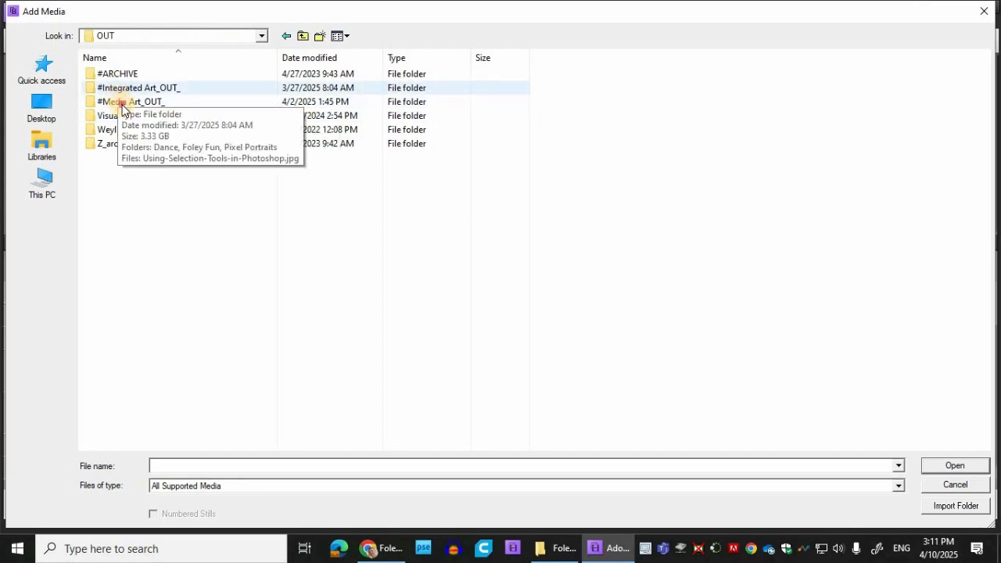
double_click(118, 102)
scroll(125, 86, down, 11)
click(128, 76)
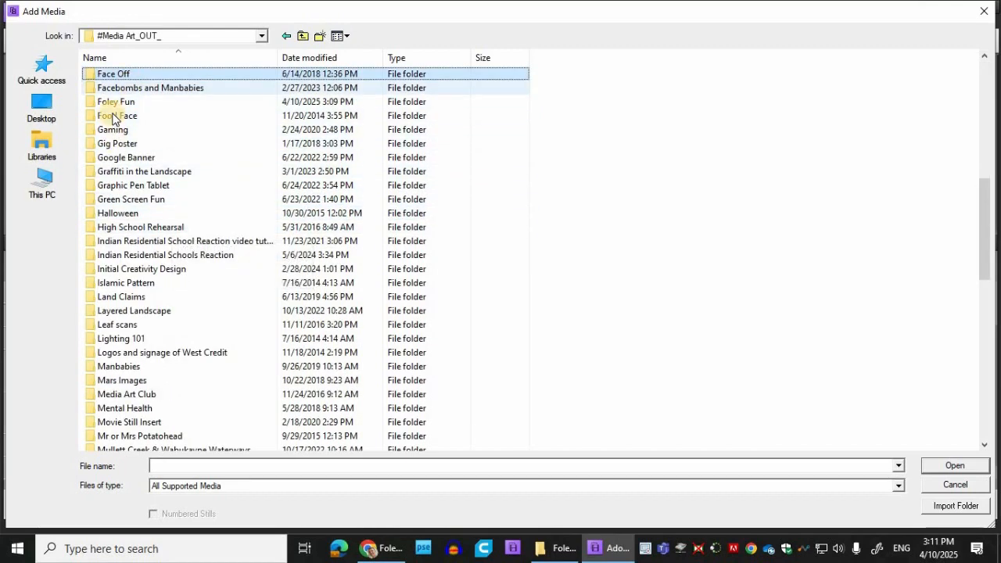
double_click(115, 102)
double_click(109, 101)
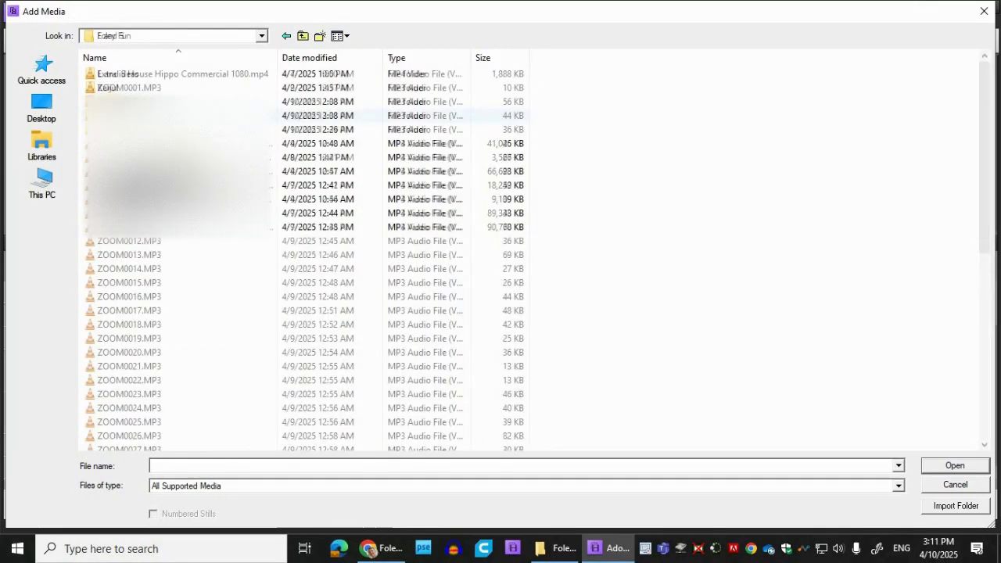
Step: Import L and S House Hippo Commercial 1080.mp4 together with all the ZOOM MP3 recordings, ZOOM0001 to ZOOM0052, into the project
click(109, 75)
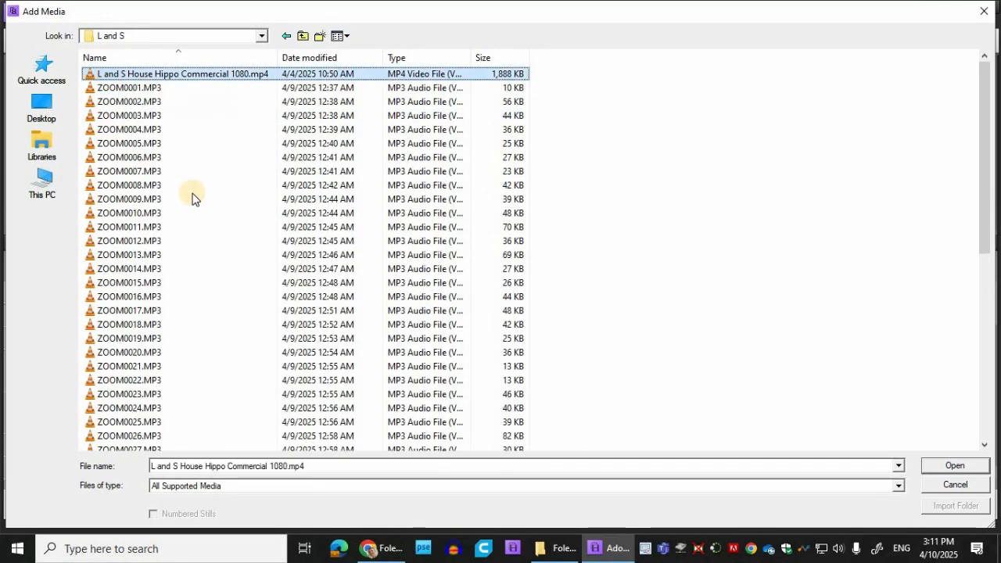
scroll(152, 328, down, 9)
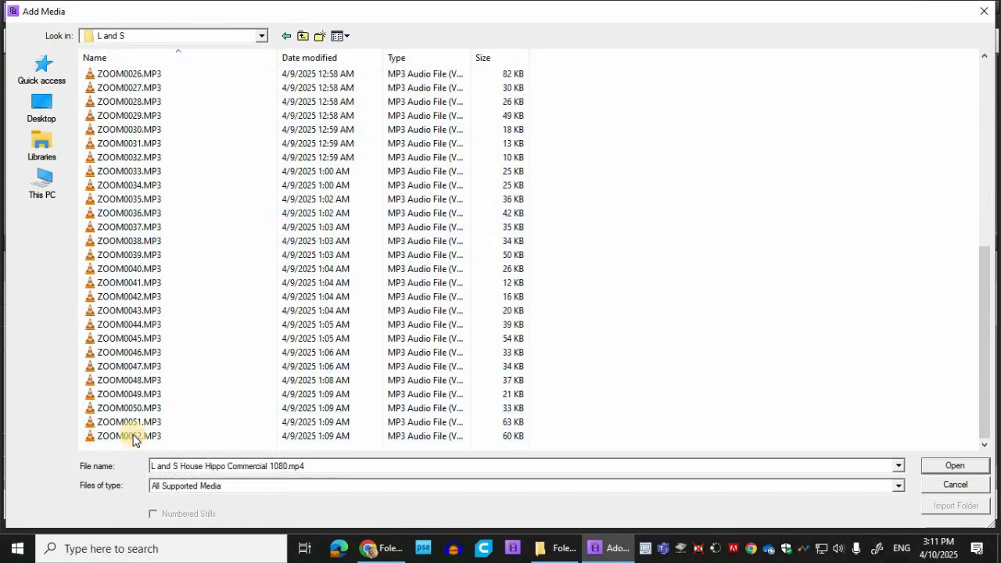
shift+click(132, 436)
scroll(134, 117, up, 9)
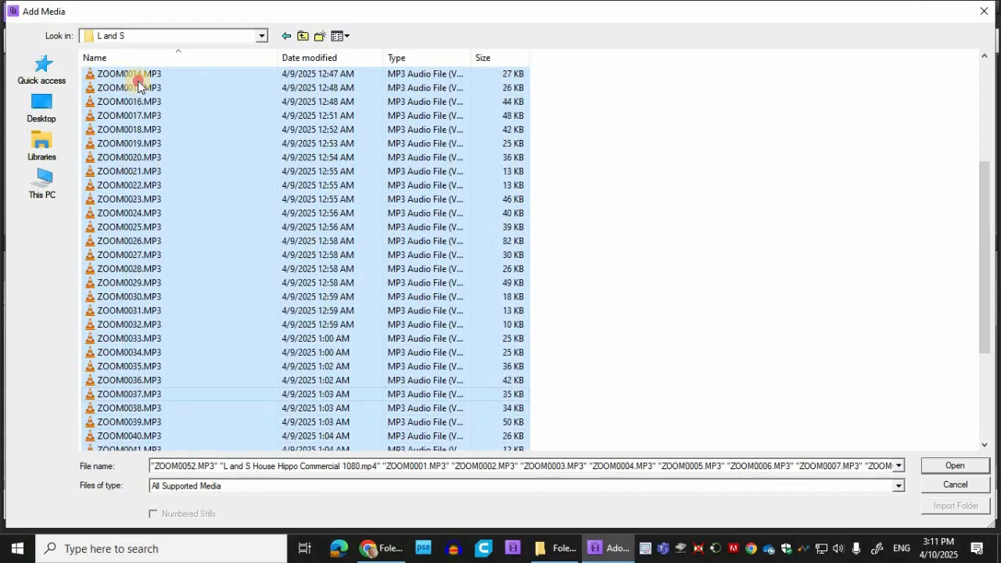
click(131, 87)
key(Up)
scroll(175, 315, down, 9)
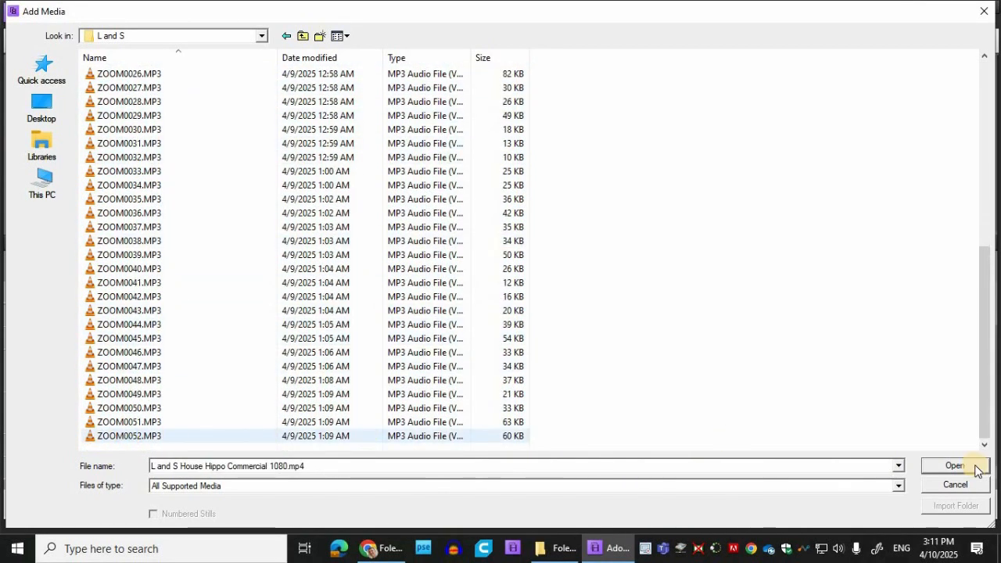
key(shift+End)
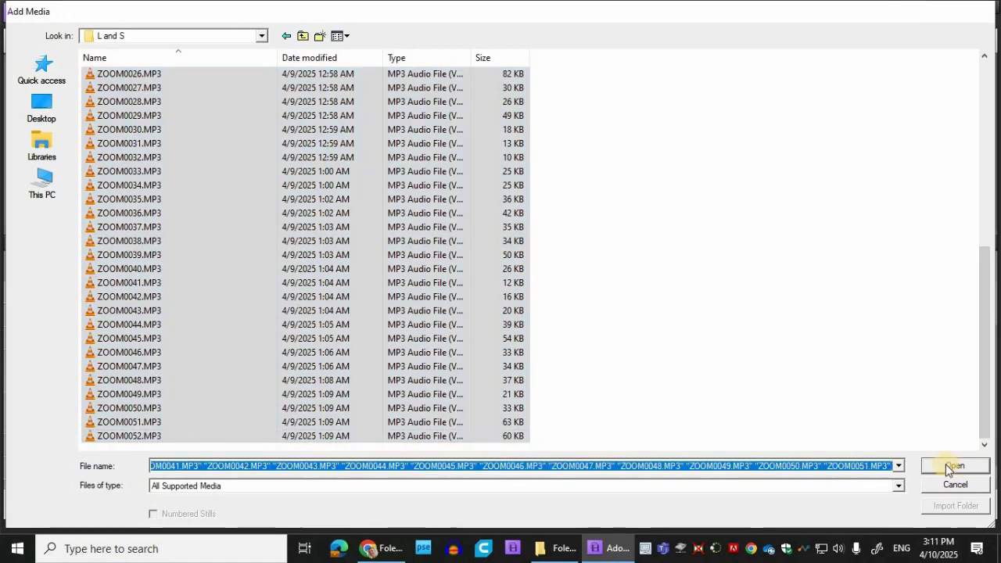
click(955, 466)
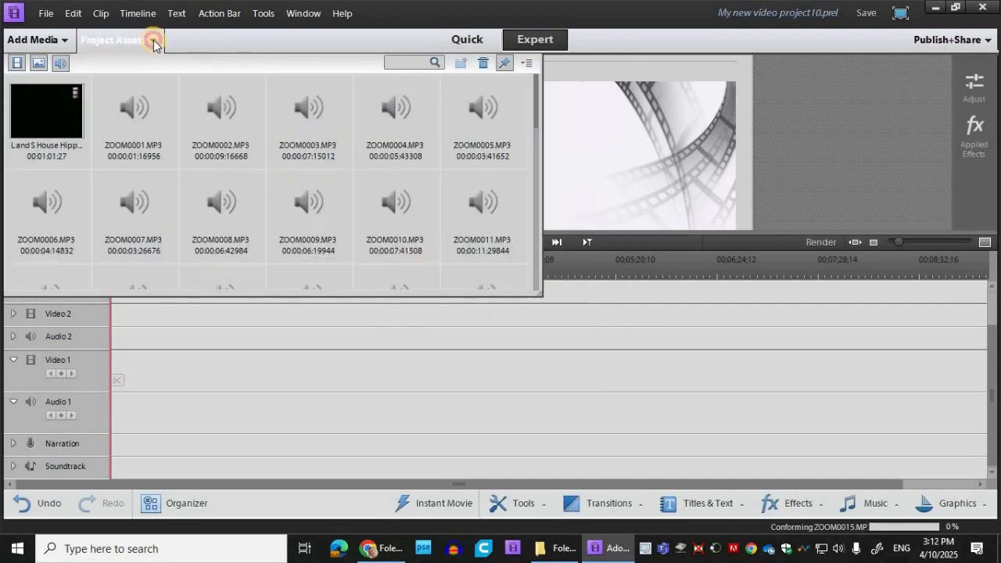
Step: Place the House Hippo commercial video at the start of the Video 1 and Audio 1 tracks and close the project assets
click(126, 118)
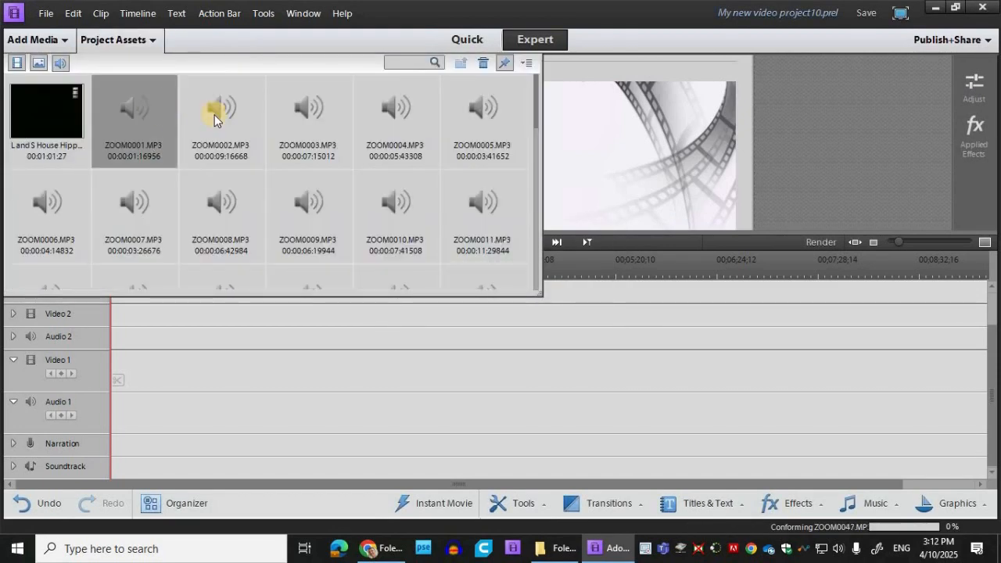
click(46, 125)
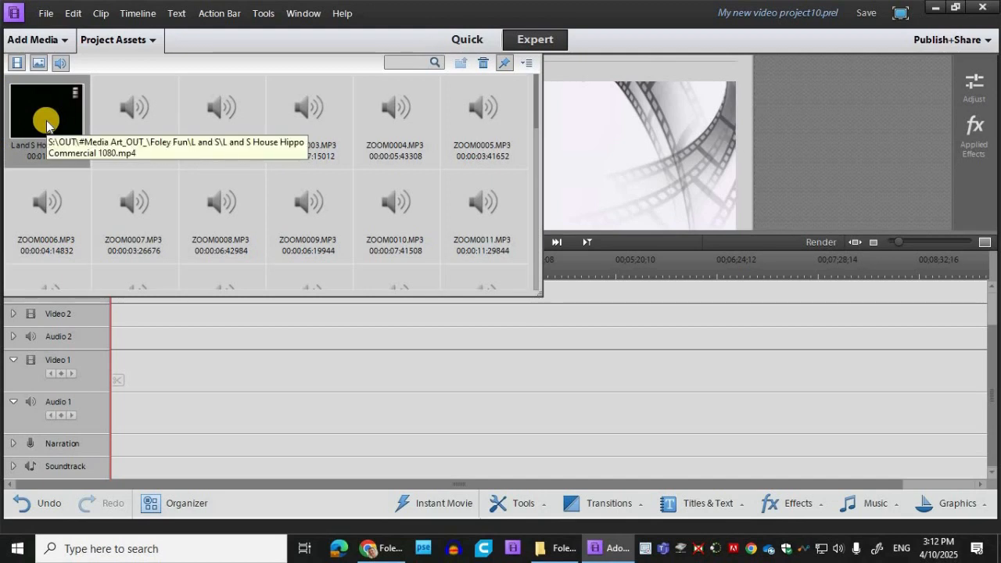
drag(37, 109, 146, 381)
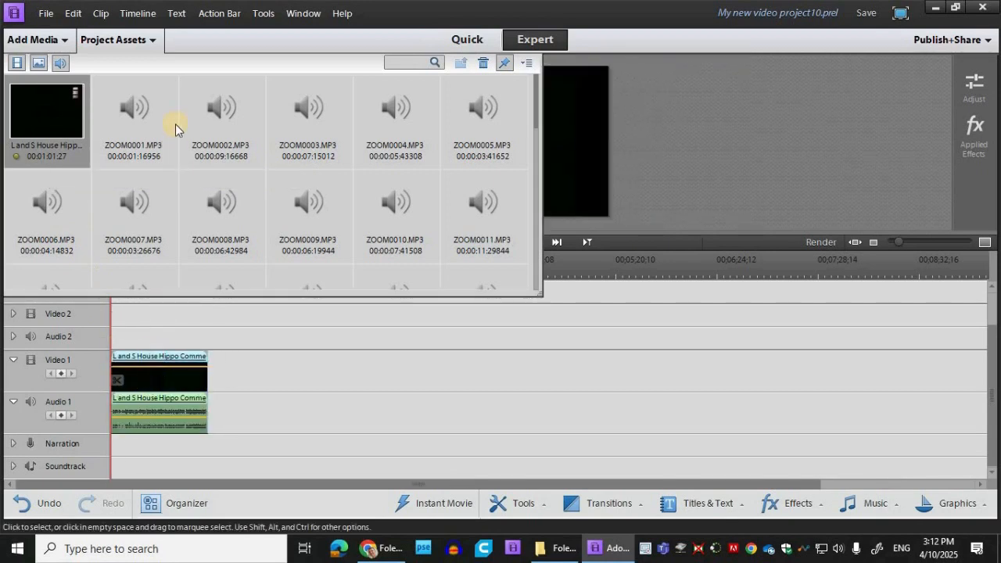
click(152, 40)
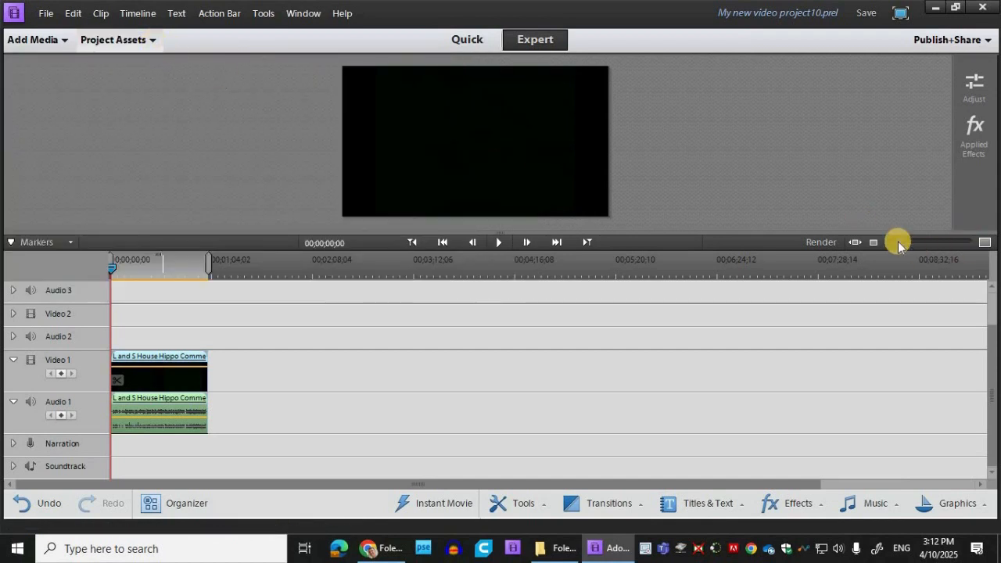
Step: Unlink the audio and video of the House Hippo commercial clip on the timeline
mouse_move(138, 266)
mouse_down()
mouse_move(151, 270)
mouse_move(137, 266)
mouse_up()
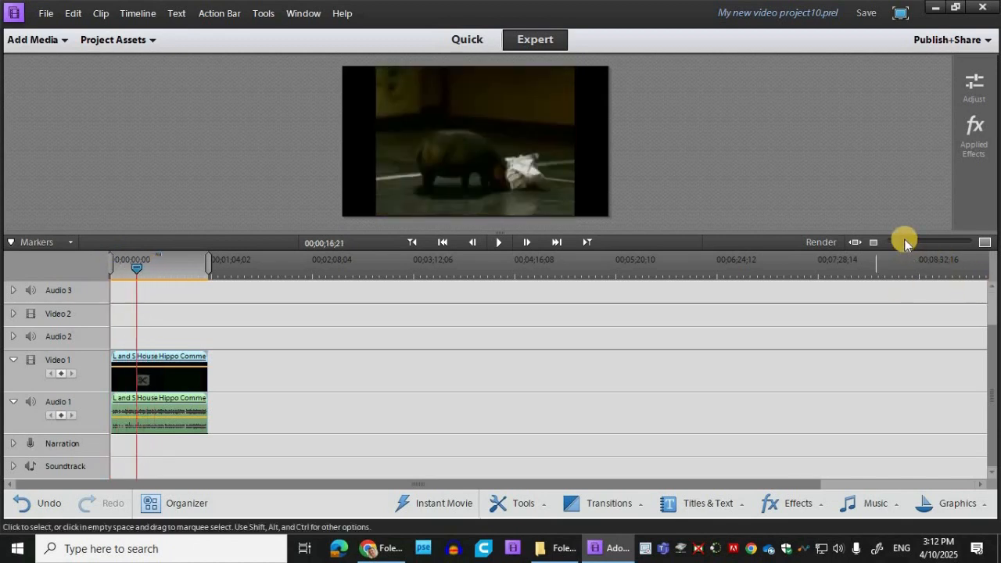
drag(897, 241, 913, 241)
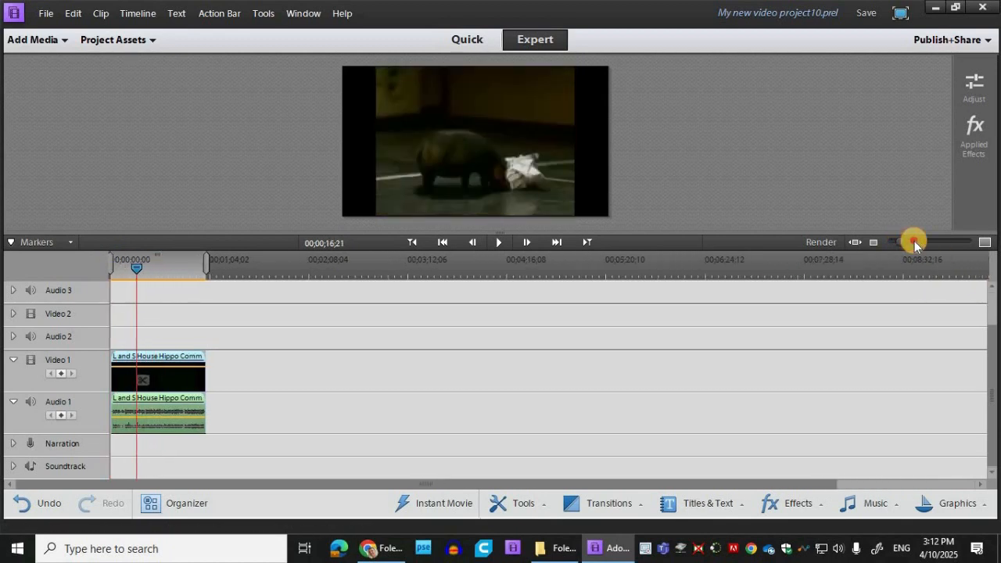
click(856, 243)
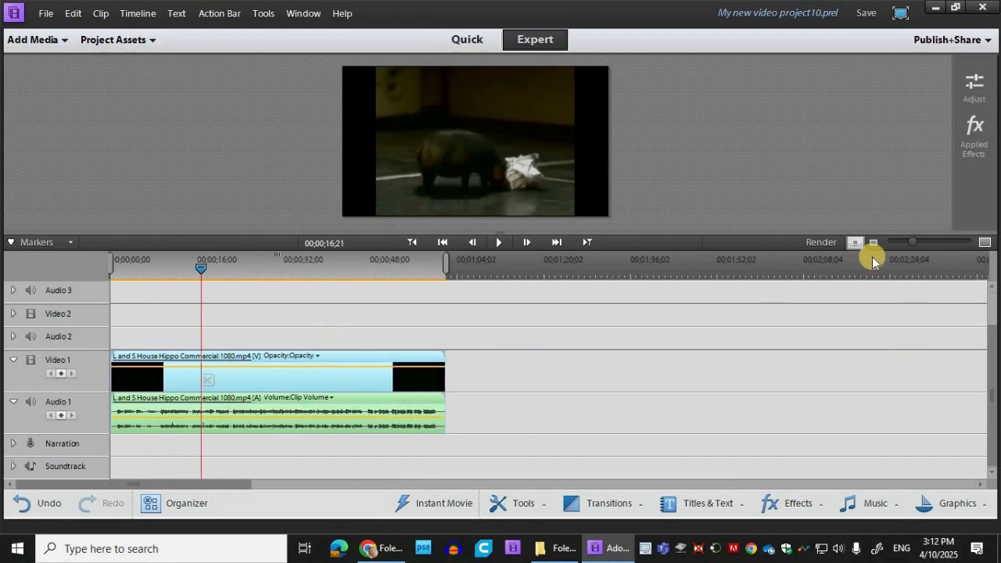
key(=)
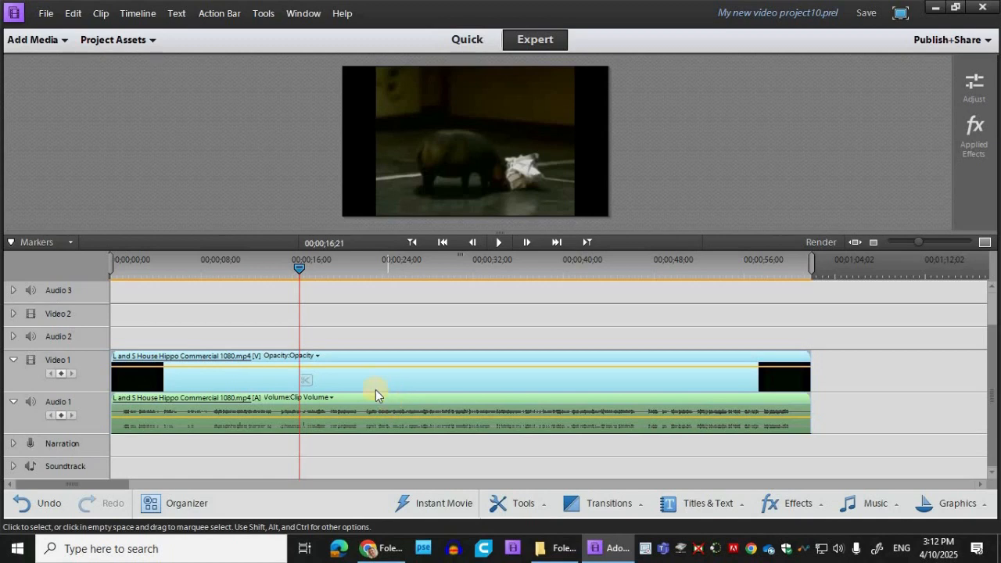
drag(486, 388, 569, 388)
drag(432, 382, 346, 380)
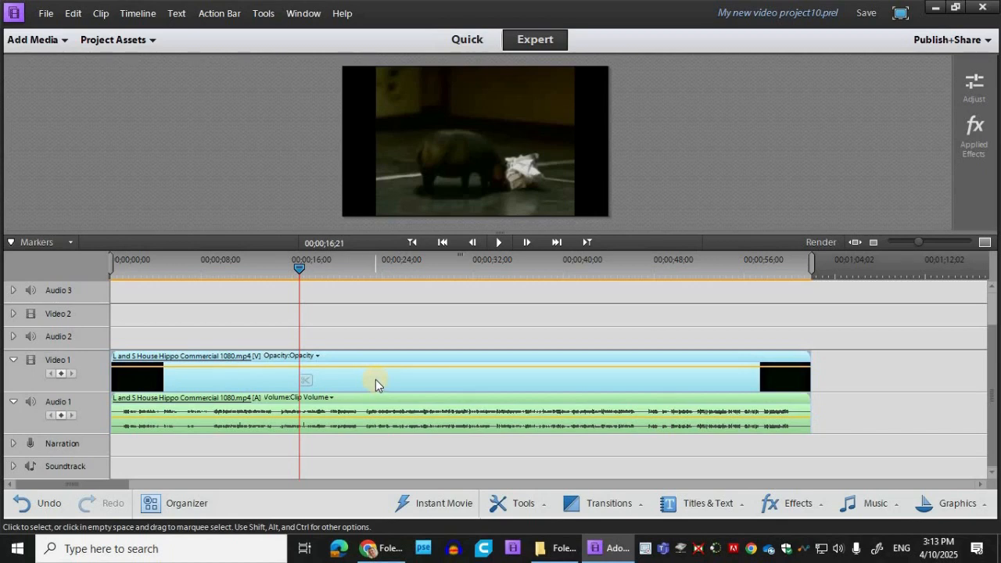
click(375, 379)
right_click(374, 381)
click(441, 211)
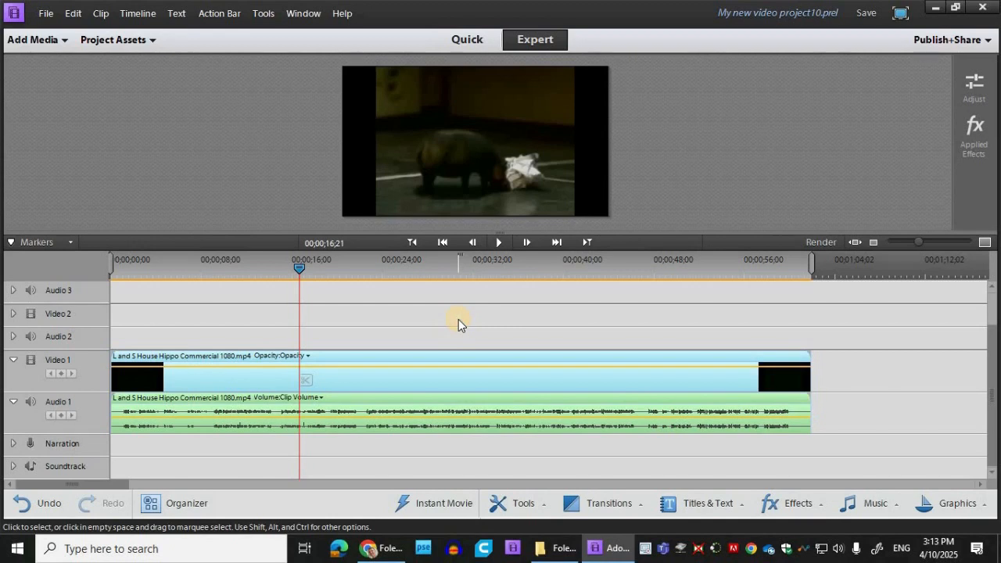
Step: Disable the commercial's original audio clip on the Audio 1 track
click(350, 340)
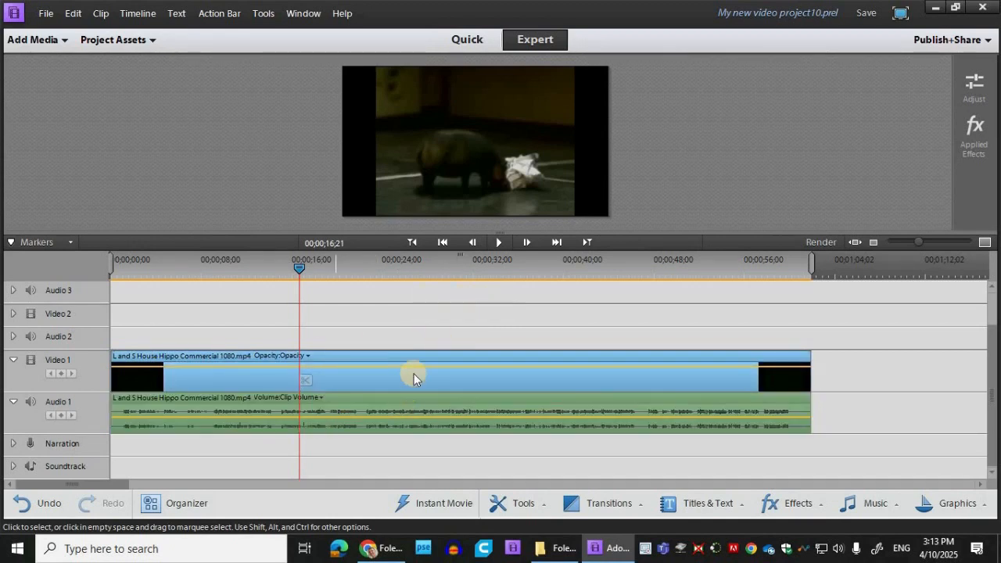
click(422, 427)
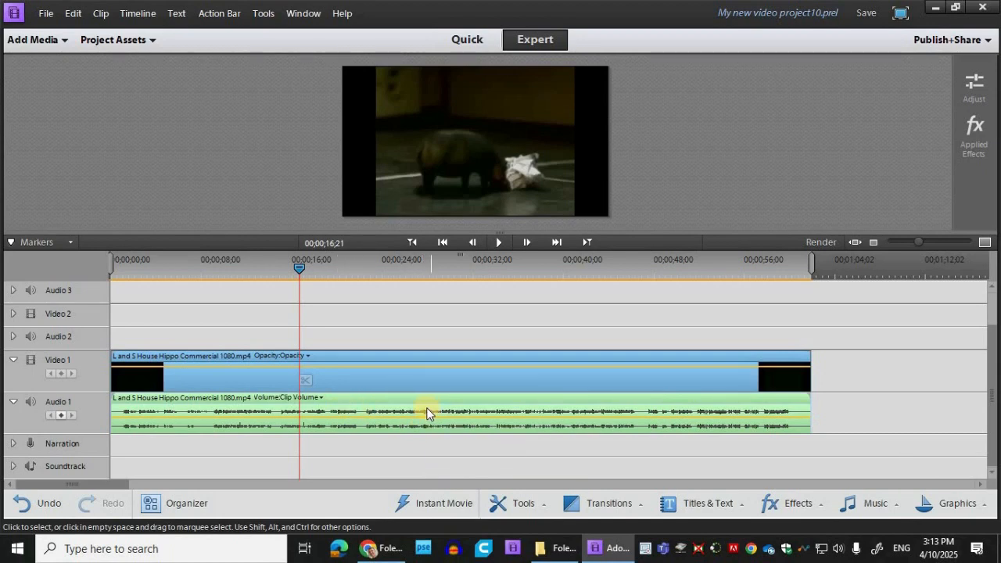
right_click(418, 408)
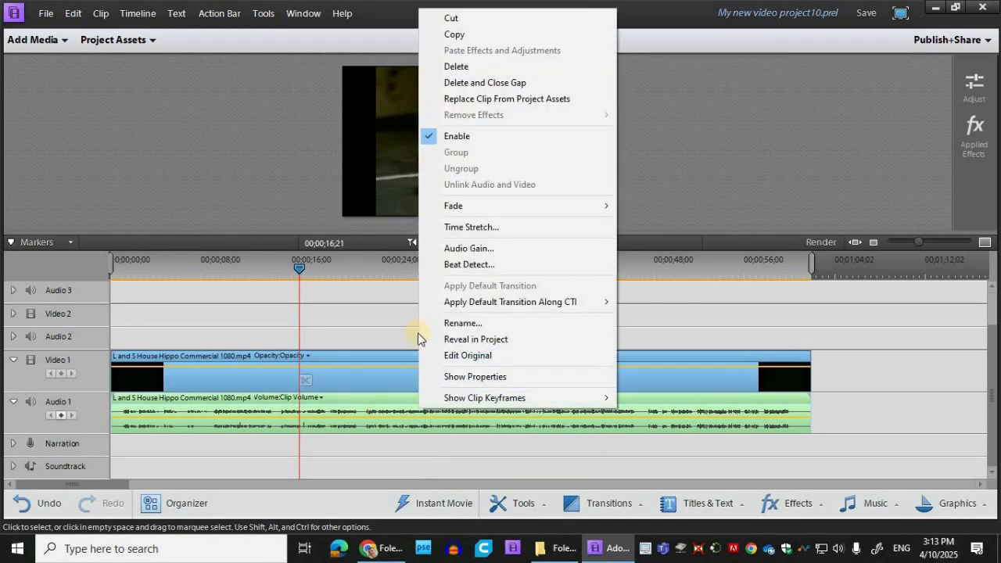
click(458, 137)
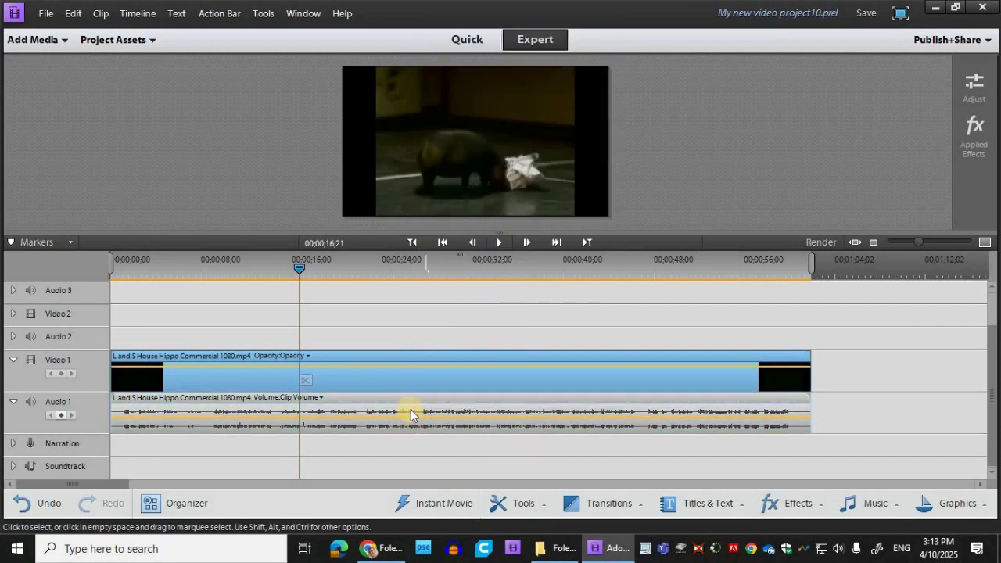
Step: Scrub through the opening of the commercial from its start and set the playhead at 00;00;04;26
click(293, 267)
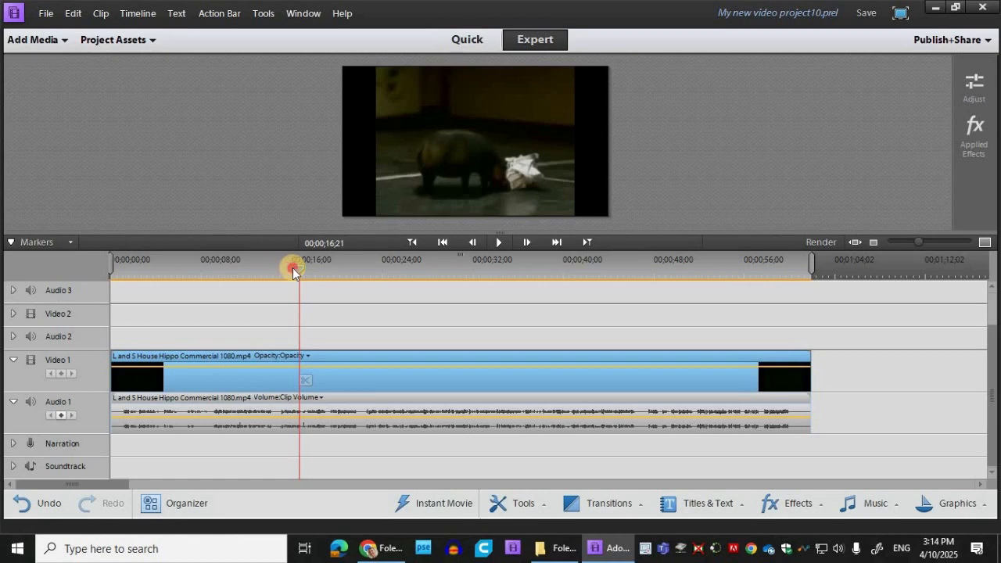
drag(290, 265, 107, 279)
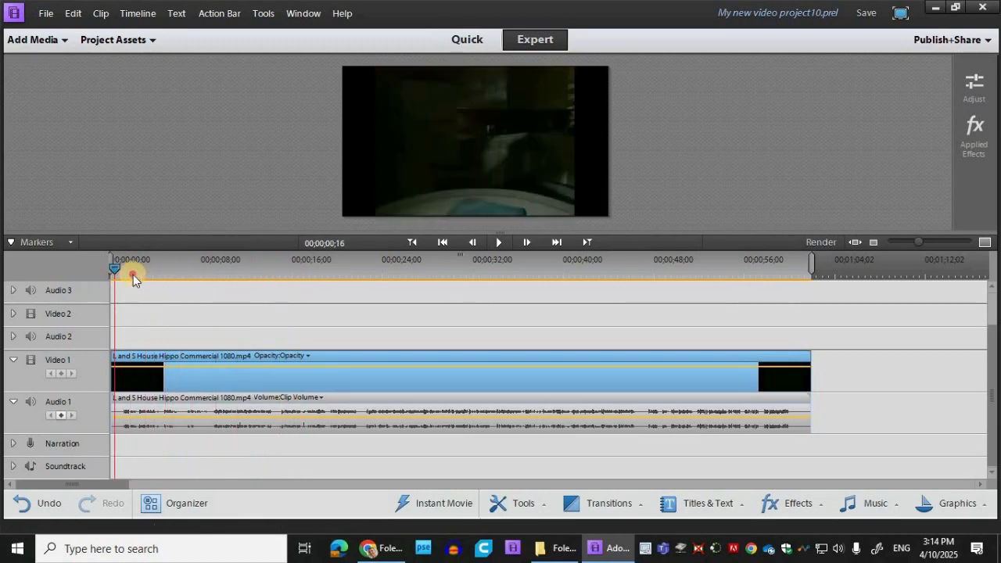
click(132, 268)
mouse_move(147, 266)
mouse_down()
mouse_move(172, 261)
mouse_move(118, 271)
mouse_move(177, 271)
mouse_move(167, 270)
mouse_up()
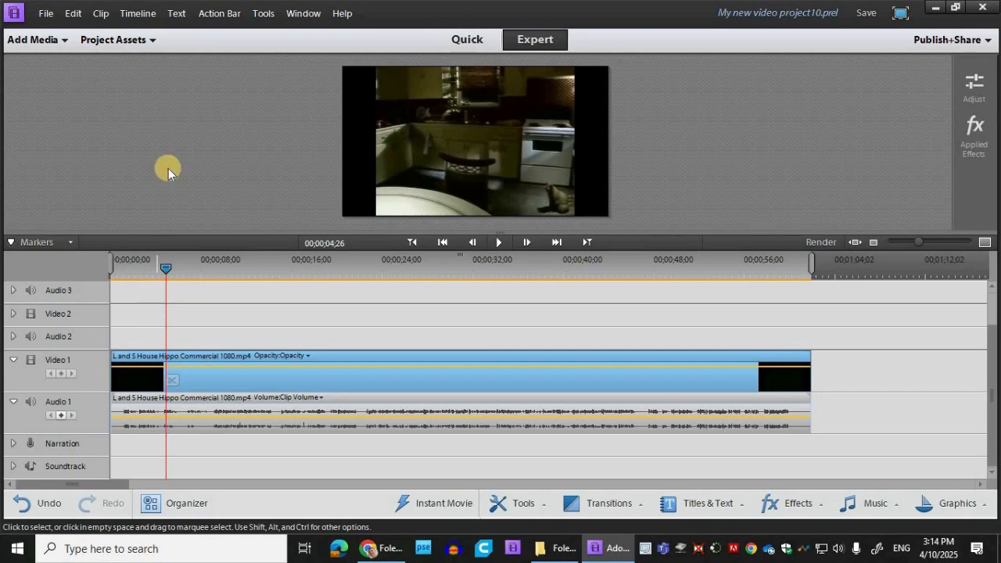
Step: Preview the ZOOM0001.MP3 recording from the project assets and delete it from the project
click(147, 39)
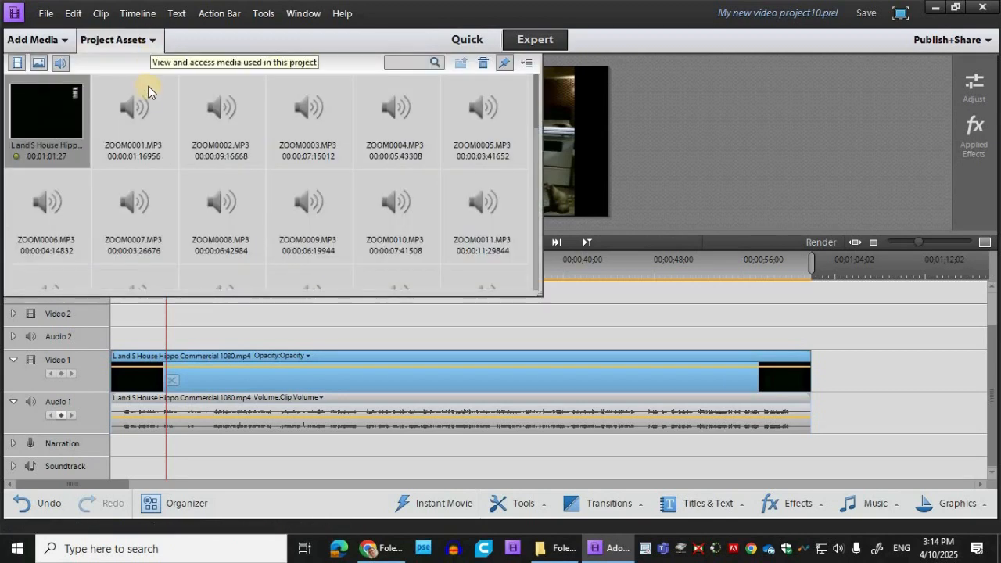
click(149, 121)
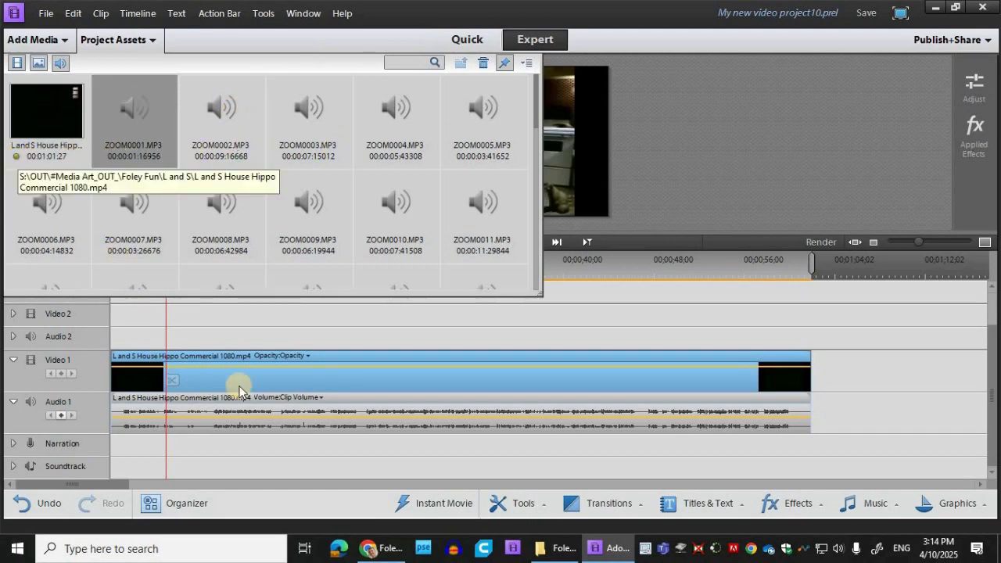
double_click(137, 106)
drag(382, 335, 513, 371)
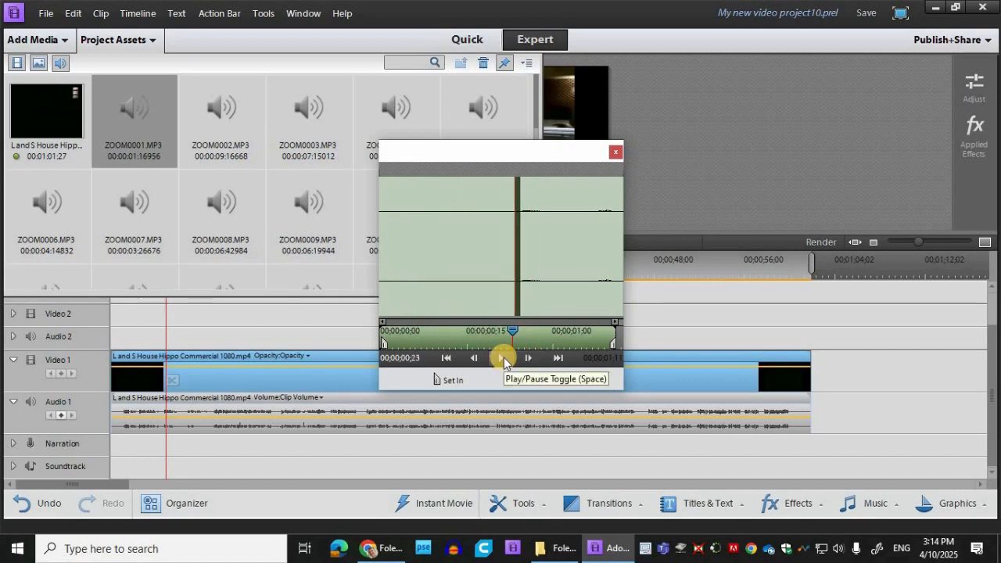
click(503, 358)
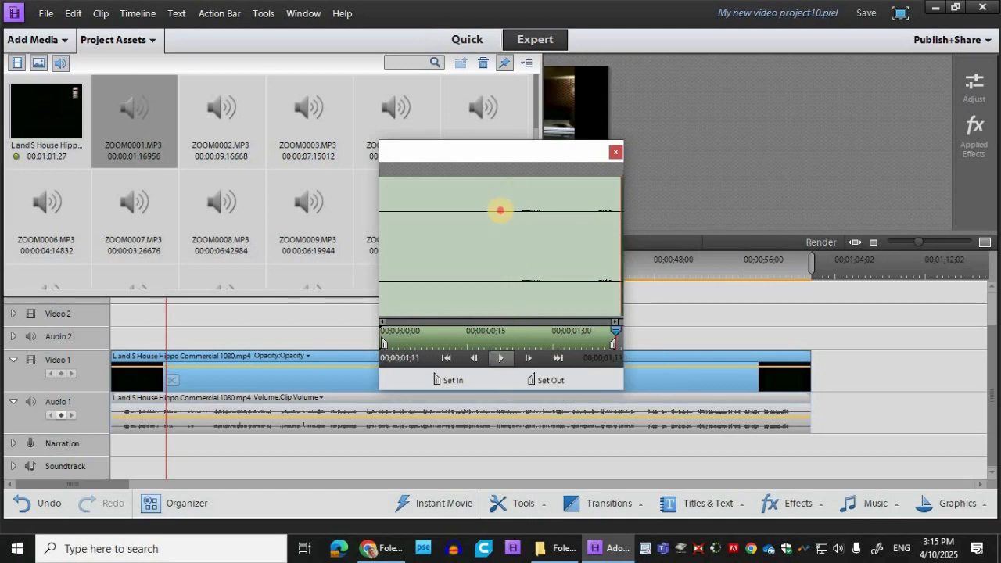
drag(609, 335, 543, 332)
click(615, 151)
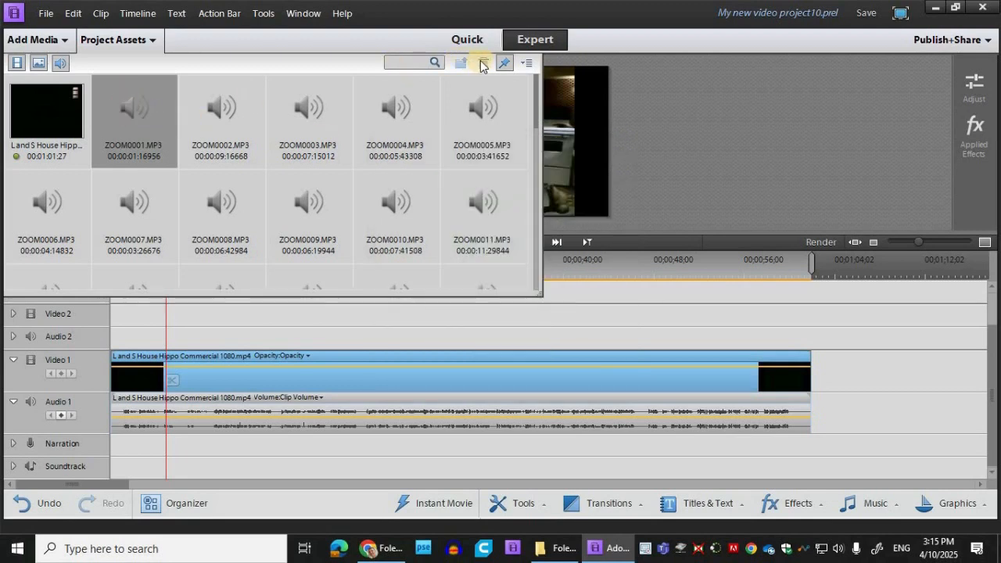
key(Delete)
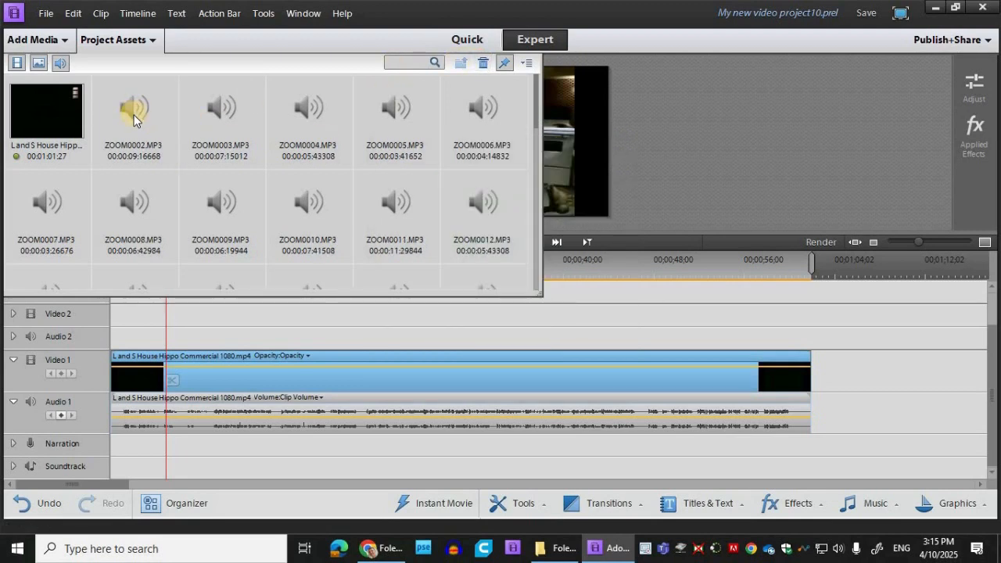
Step: Preview ZOOM0002.MP3, trim its start and end to about 7 seconds, and place it at the start of the Audio 2 track
double_click(133, 117)
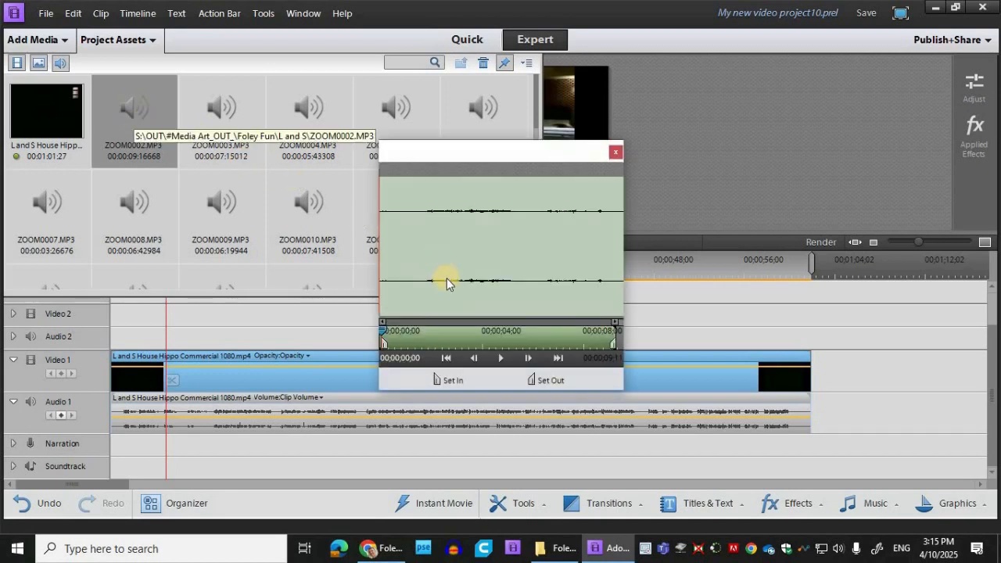
click(503, 359)
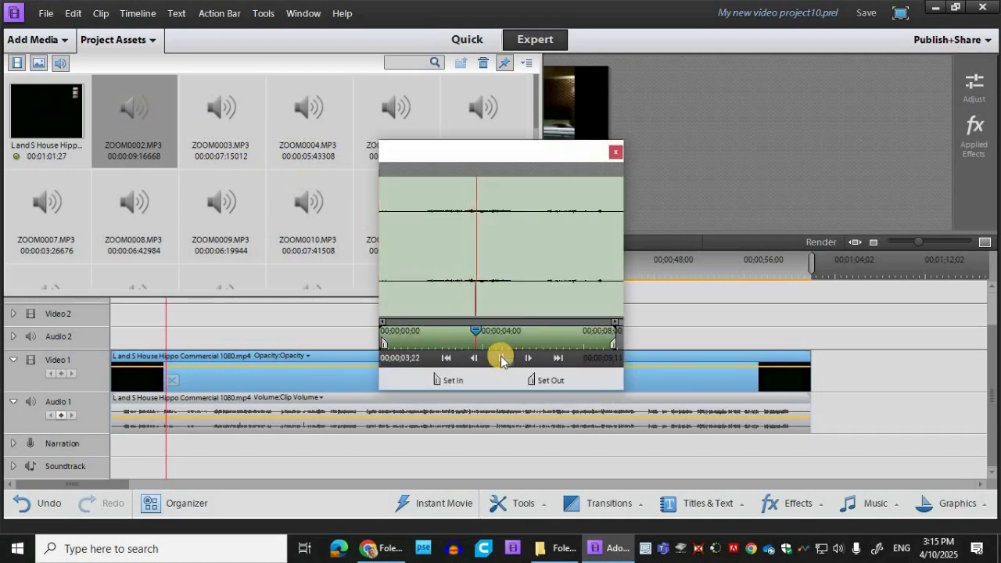
click(496, 352)
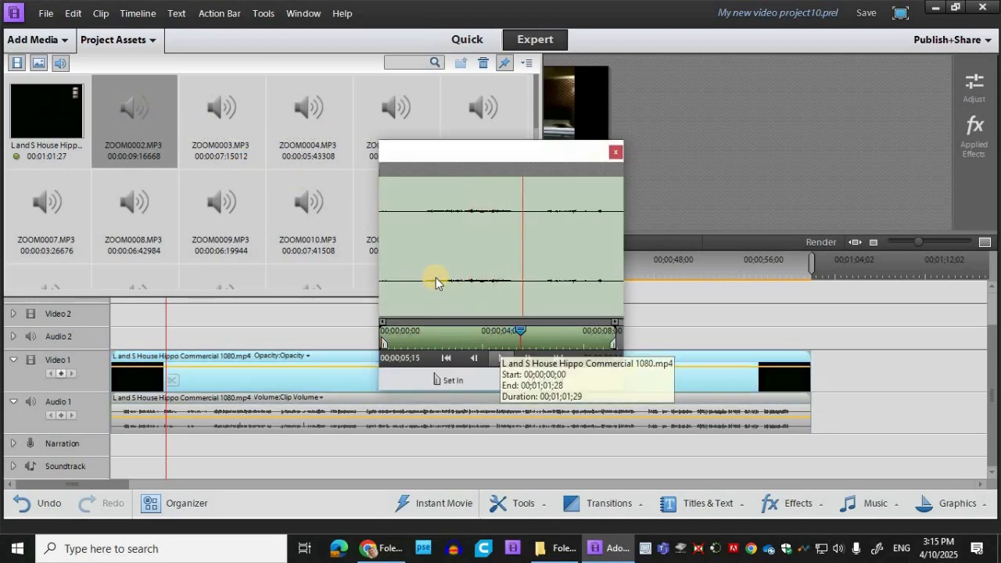
drag(384, 341, 426, 344)
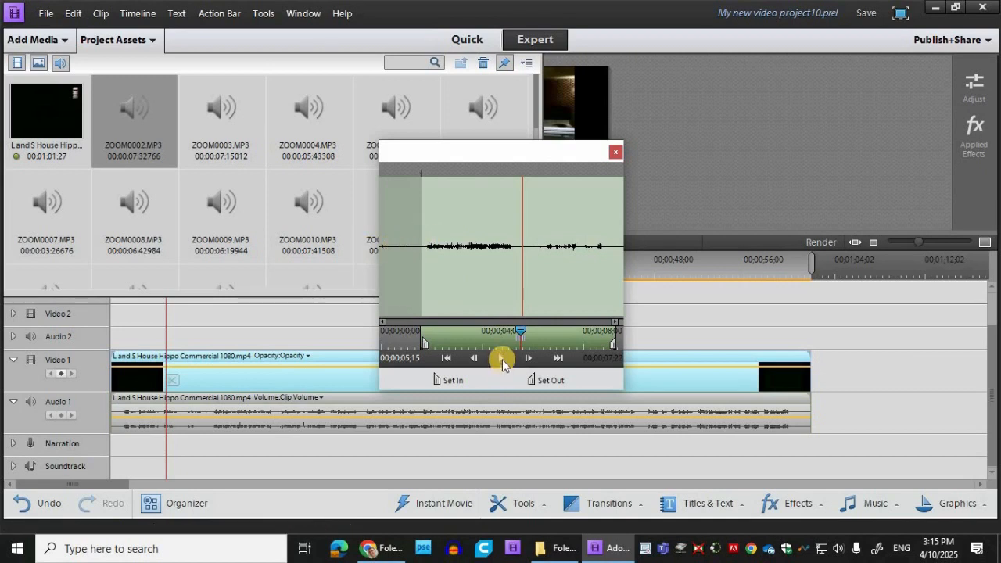
drag(612, 343, 594, 342)
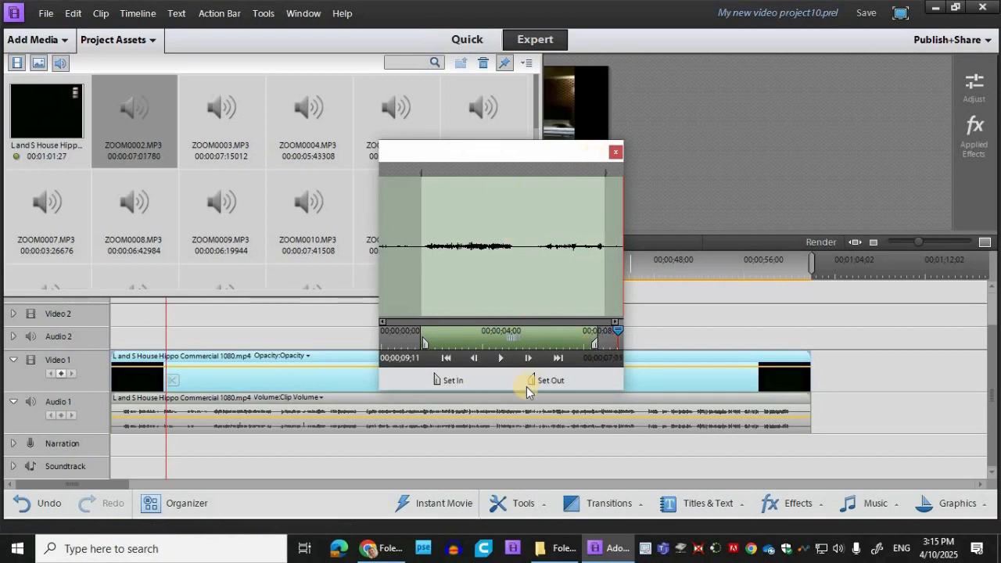
click(130, 113)
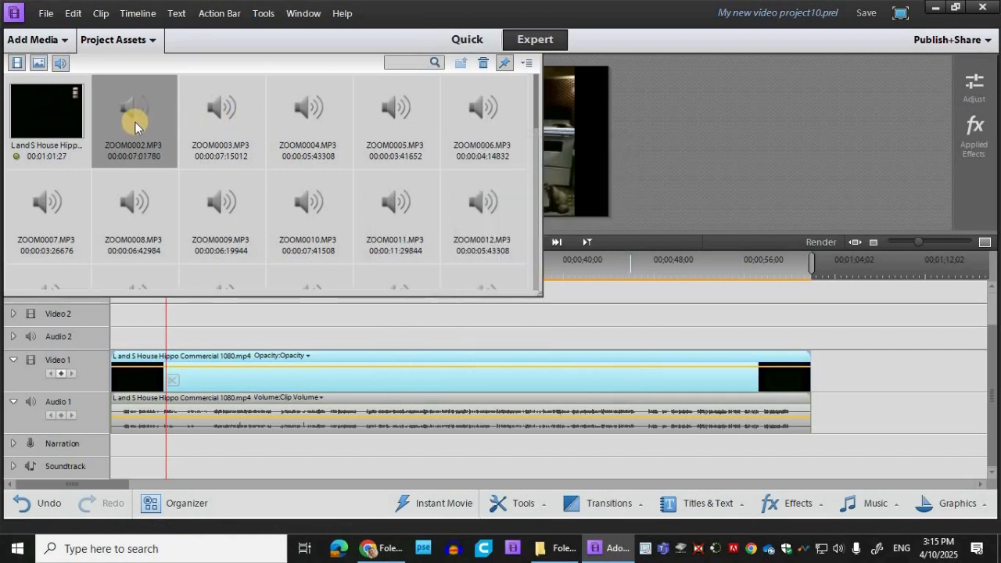
drag(131, 113, 142, 322)
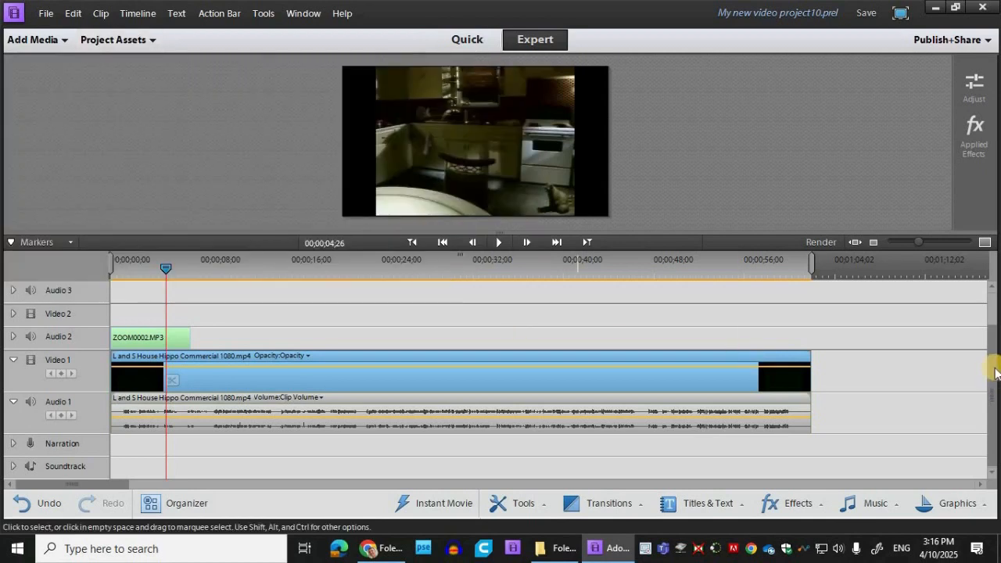
Step: Delete all empty tracks from the timeline
scroll(45, 364, up, 2)
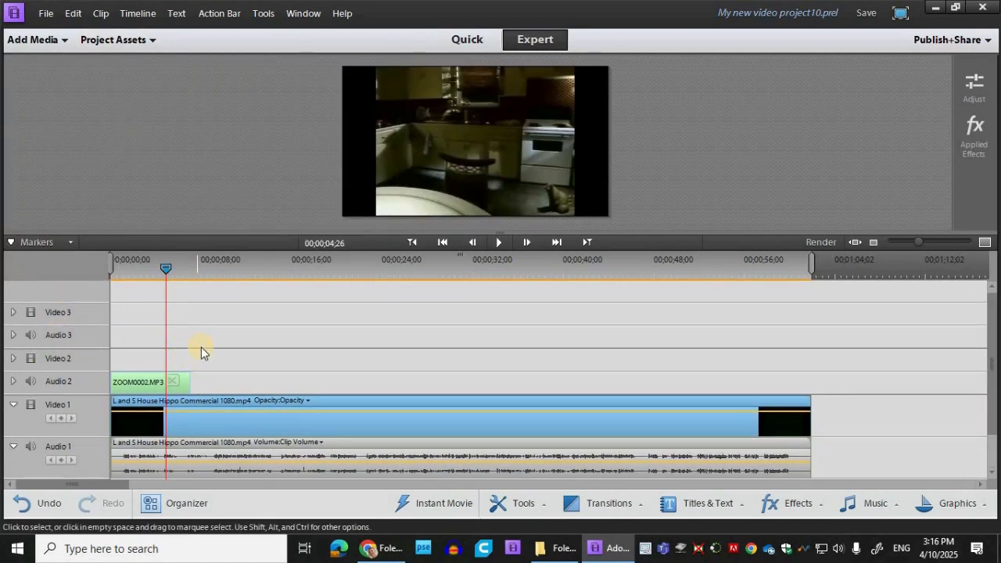
right_click(94, 333)
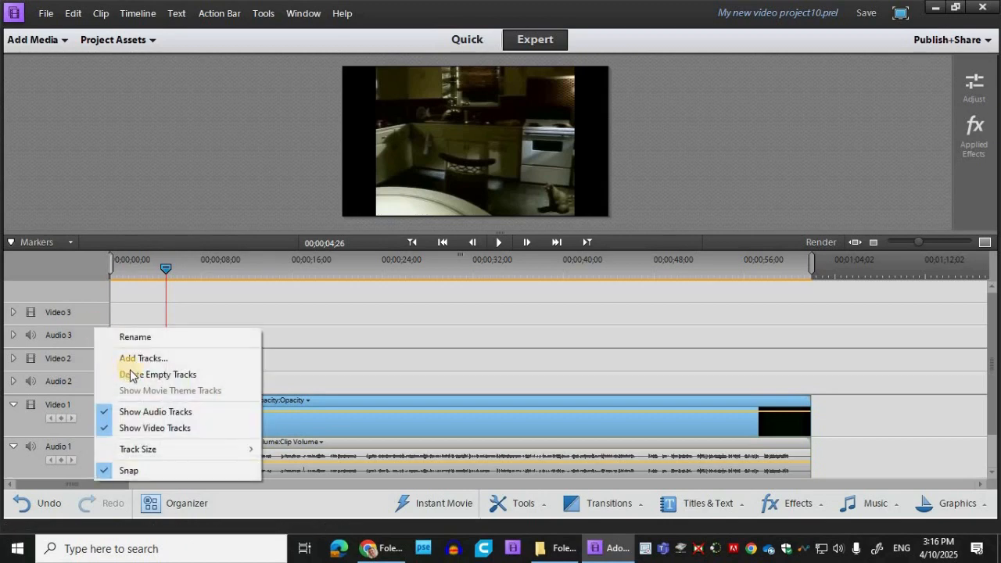
click(168, 374)
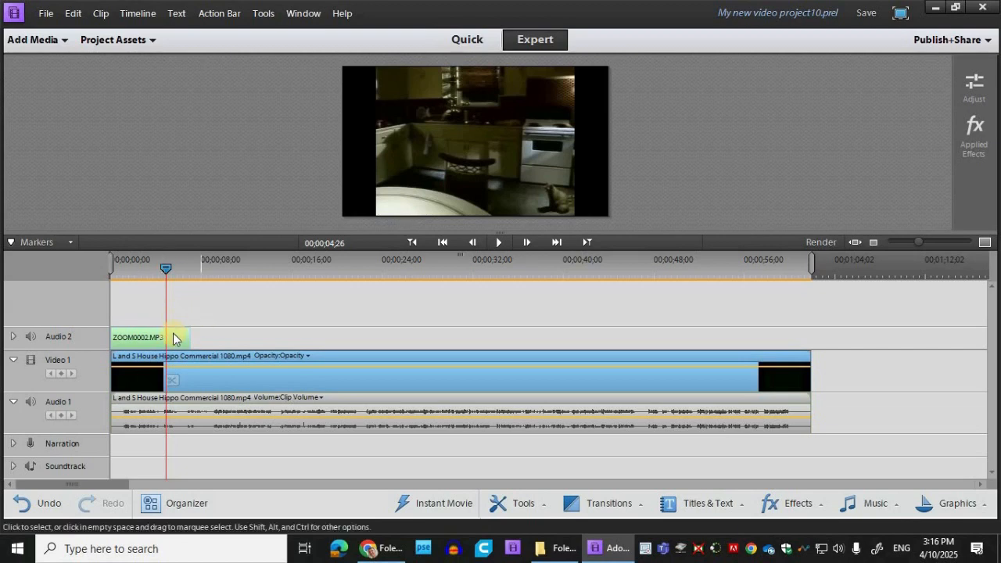
Step: Add one video track and three audio tracks, both placed after the last track
click(68, 341)
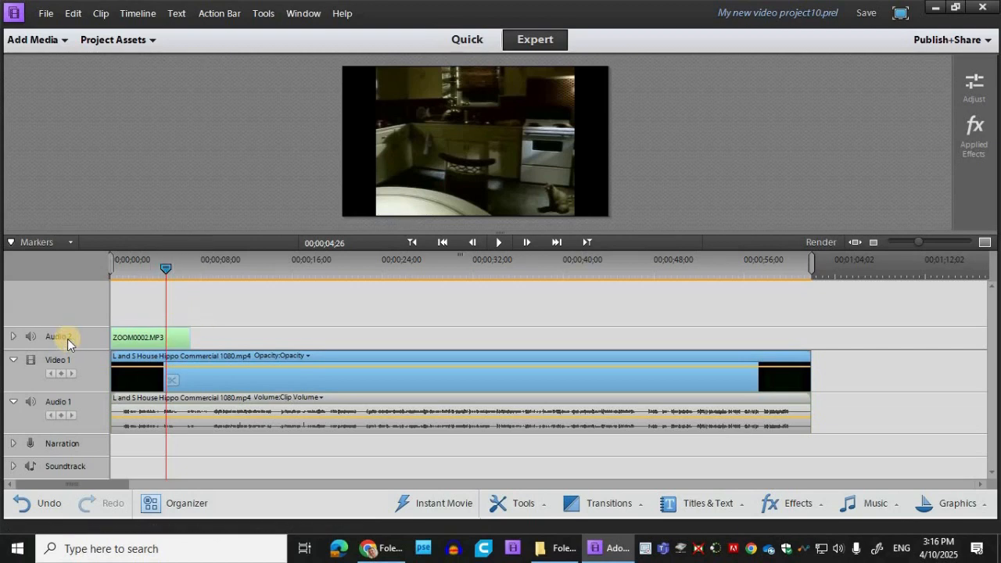
right_click(67, 338)
click(94, 368)
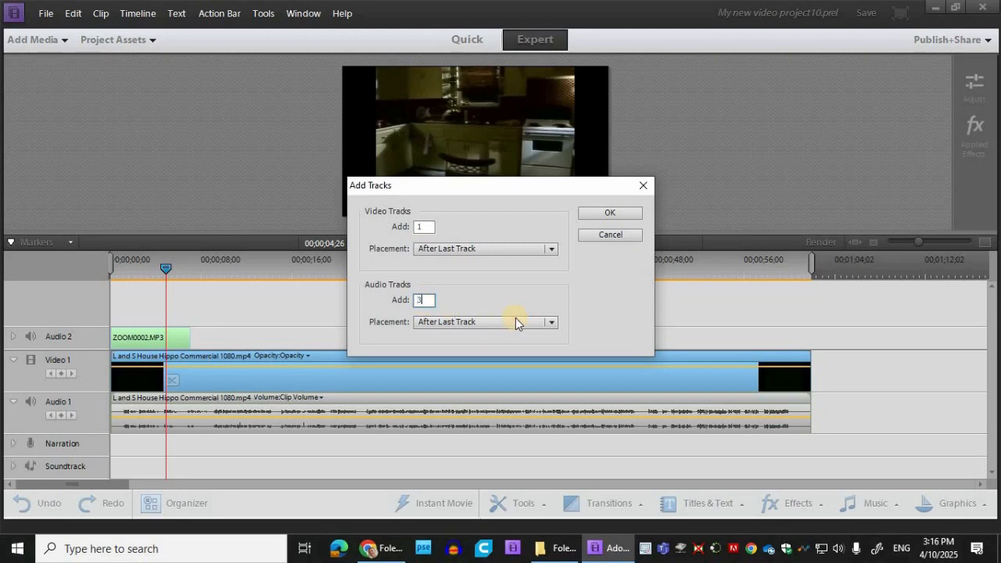
click(611, 213)
key(Return)
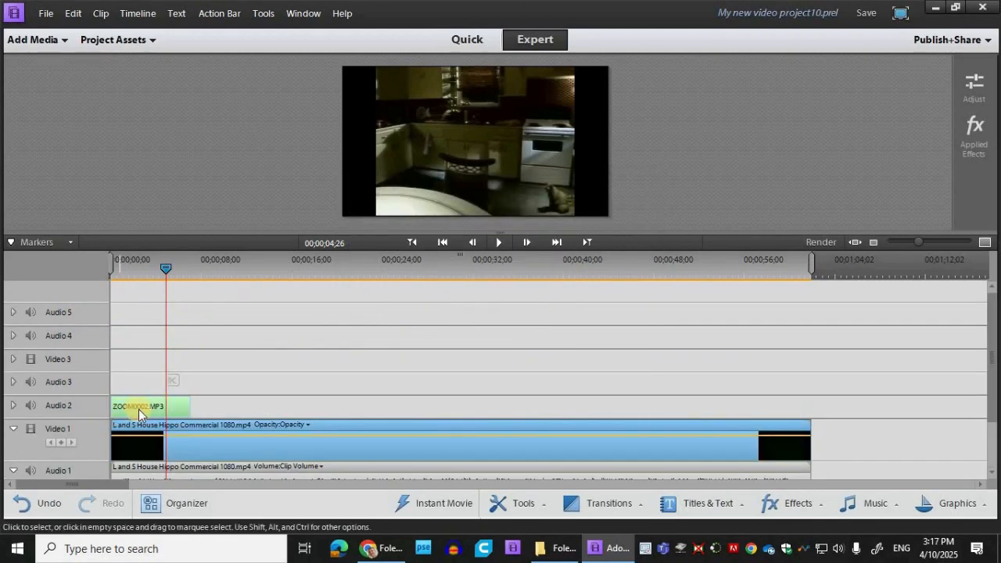
Step: Set the timeline track size to Large
click(228, 406)
right_click(228, 404)
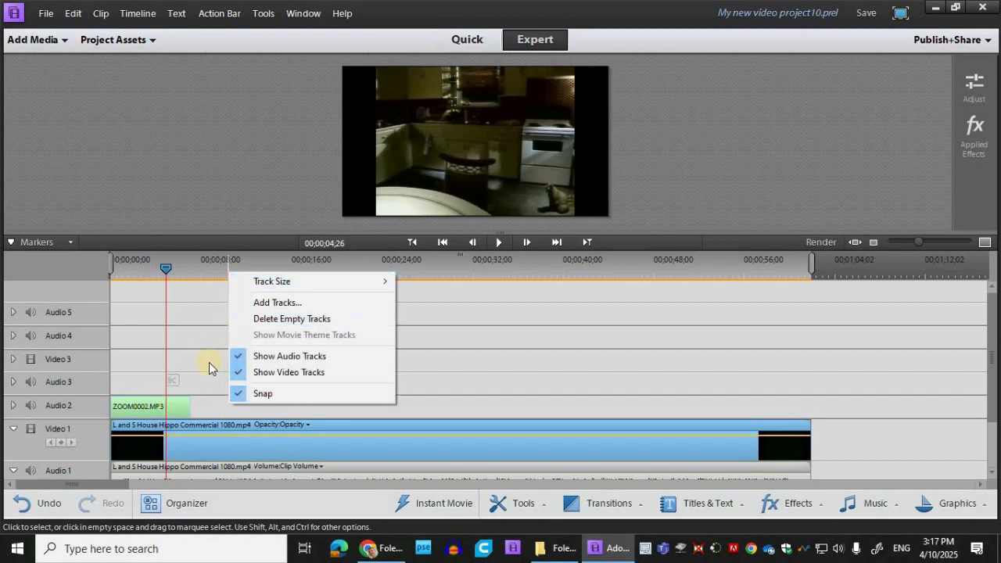
mouse_move(278, 282)
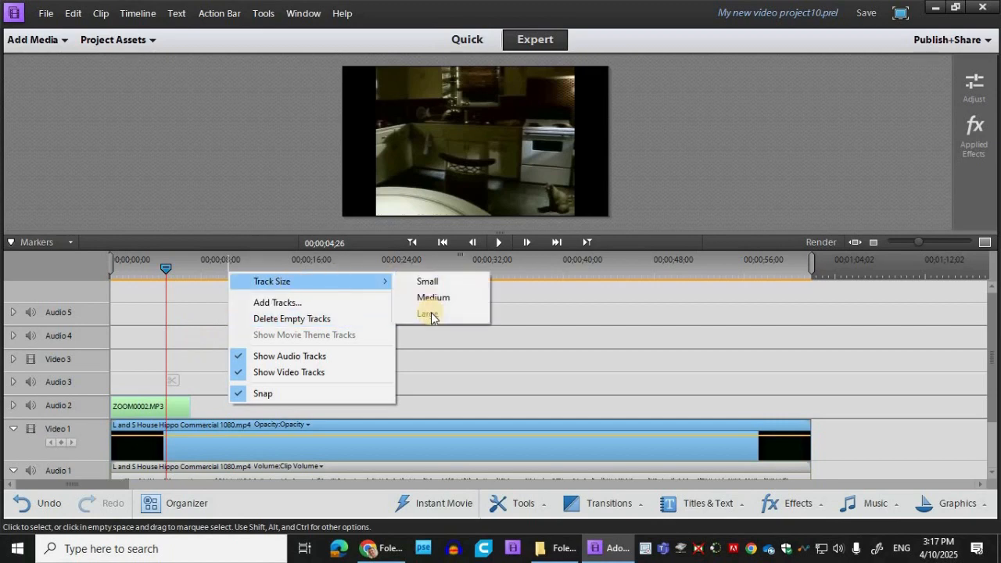
click(431, 316)
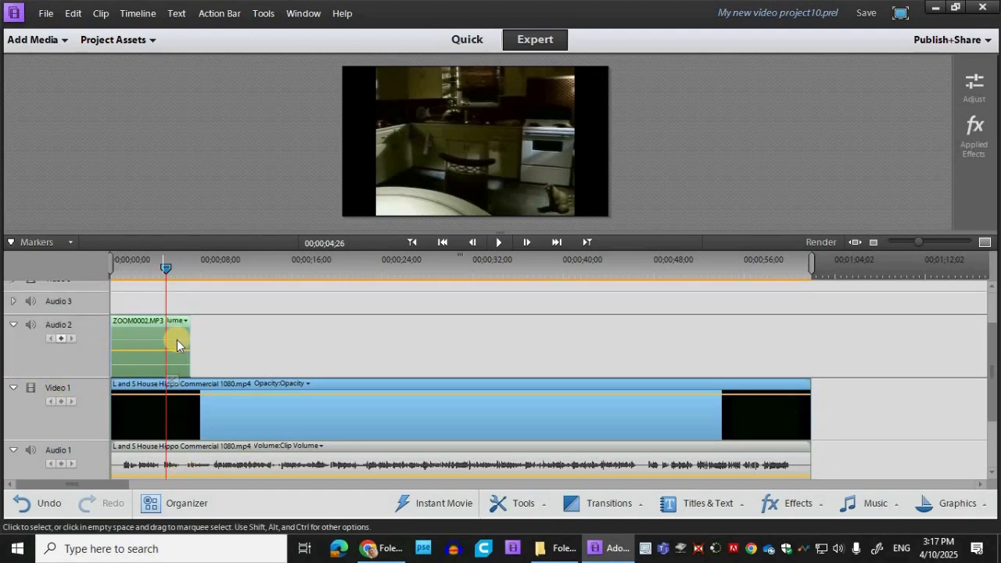
Step: Play the commercial's opening from near its start to check ZOOM0002.MP3 against the picture
click(164, 269)
mouse_move(130, 279)
mouse_down()
mouse_move(112, 273)
mouse_move(124, 298)
mouse_up()
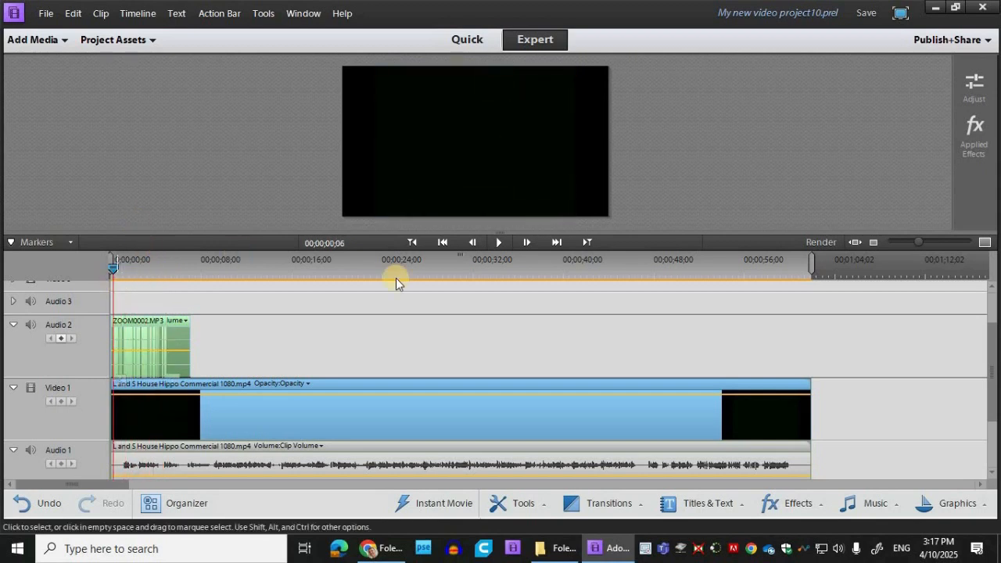
click(506, 245)
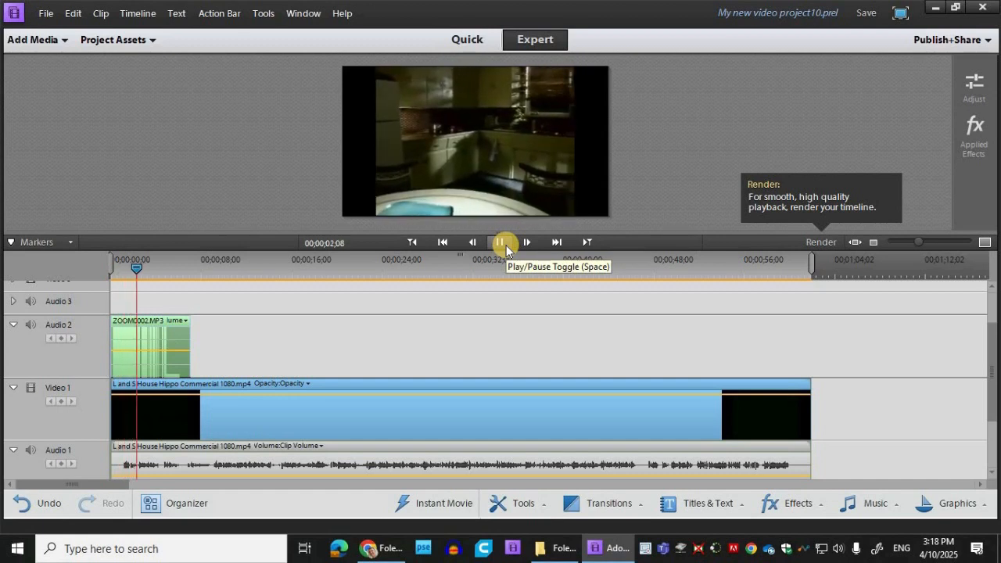
click(436, 266)
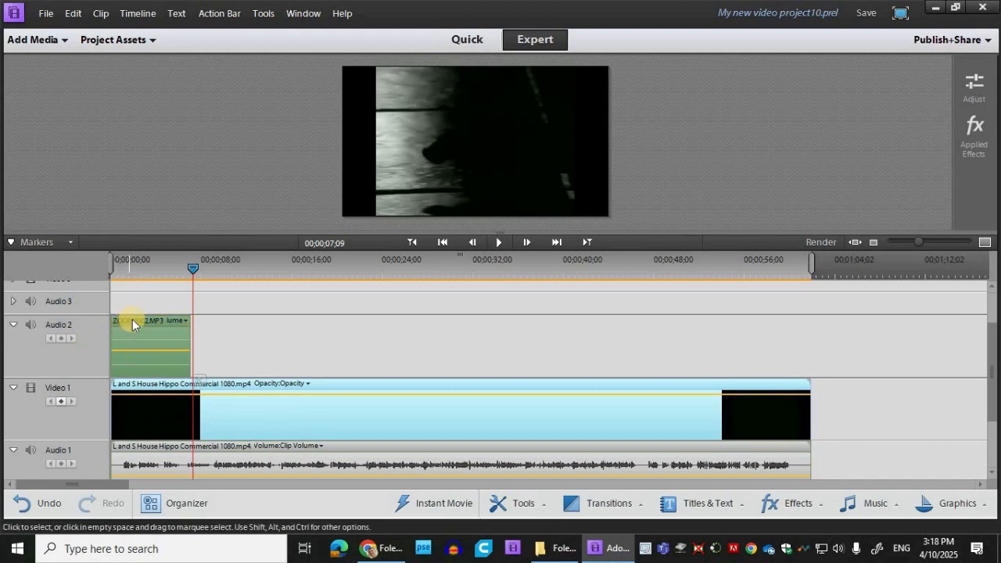
Step: Add volume keyframes to the ZOOM0002.MP3 clip at 00;00;00;27, 00;00;01;24, 00;00;05;29 and 00;00;06;14
click(61, 327)
drag(159, 275, 133, 287)
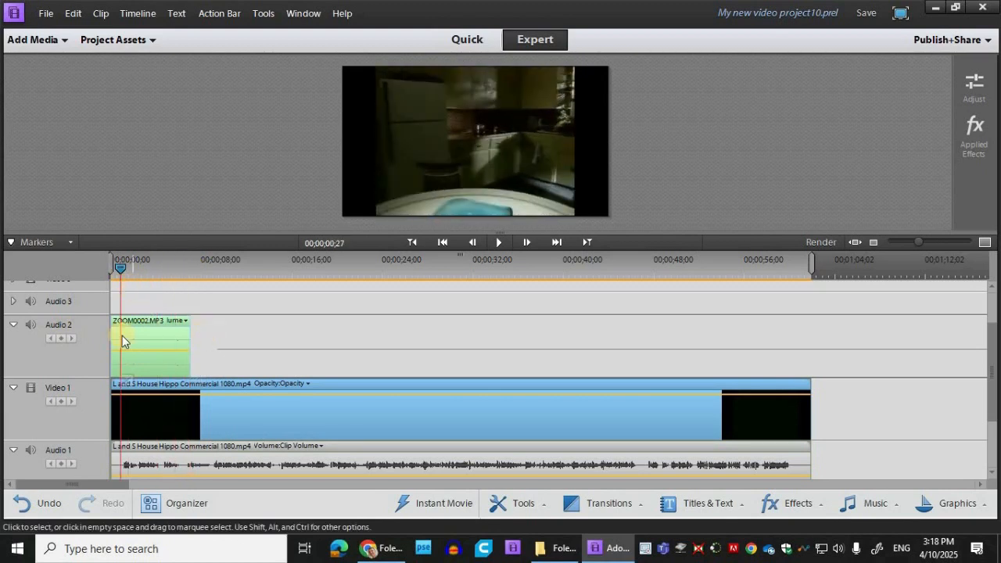
click(61, 338)
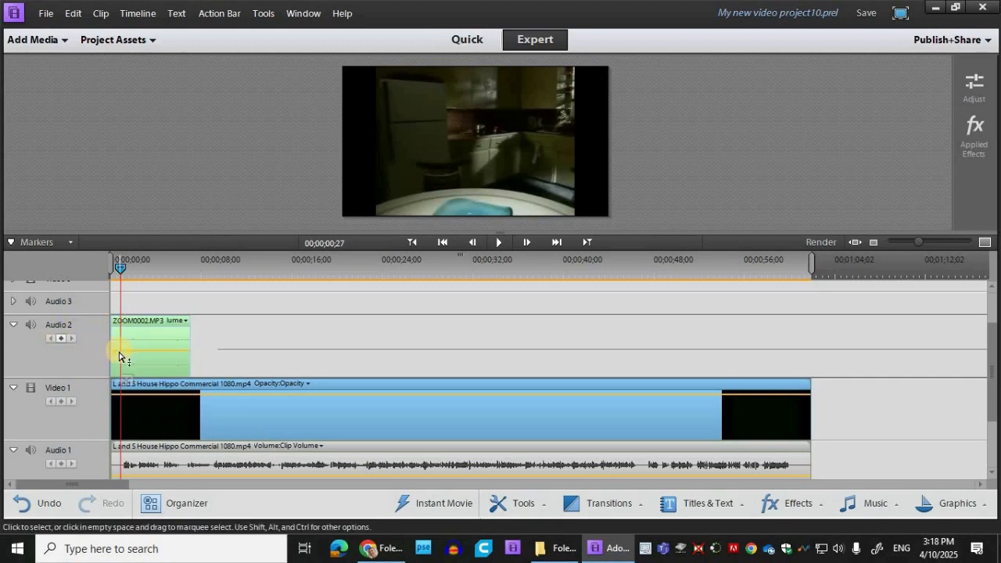
click(60, 341)
drag(120, 271, 132, 272)
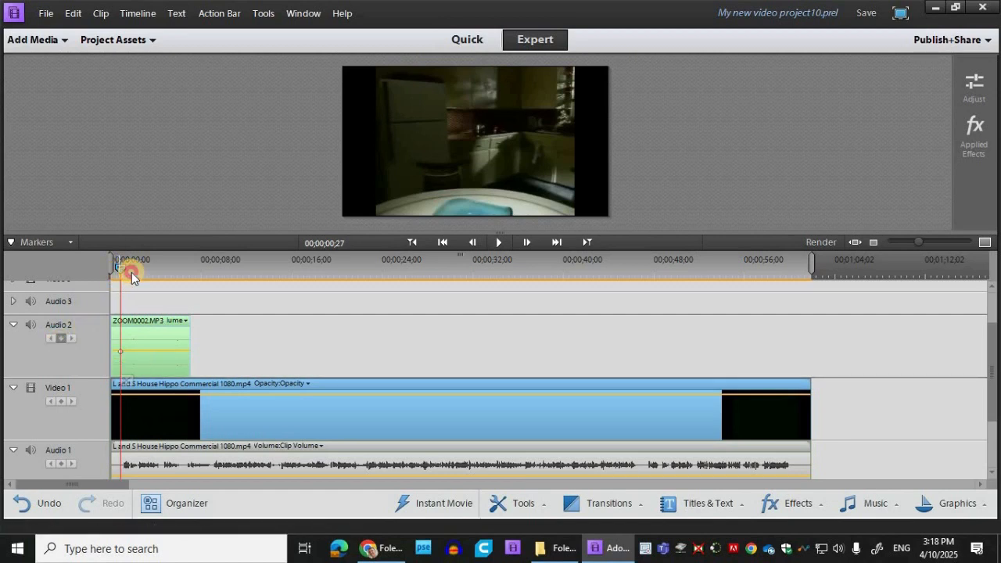
click(62, 338)
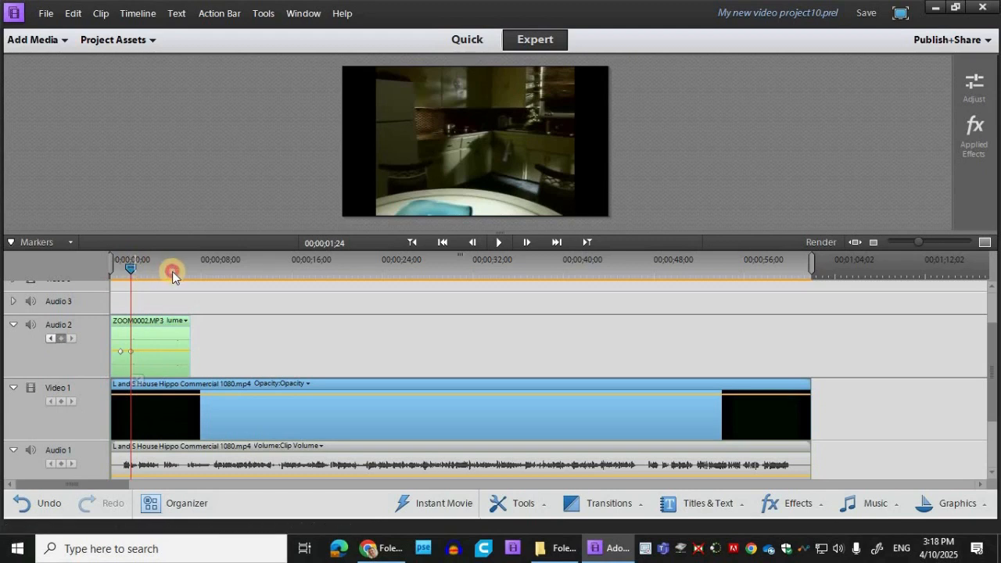
drag(172, 271, 179, 270)
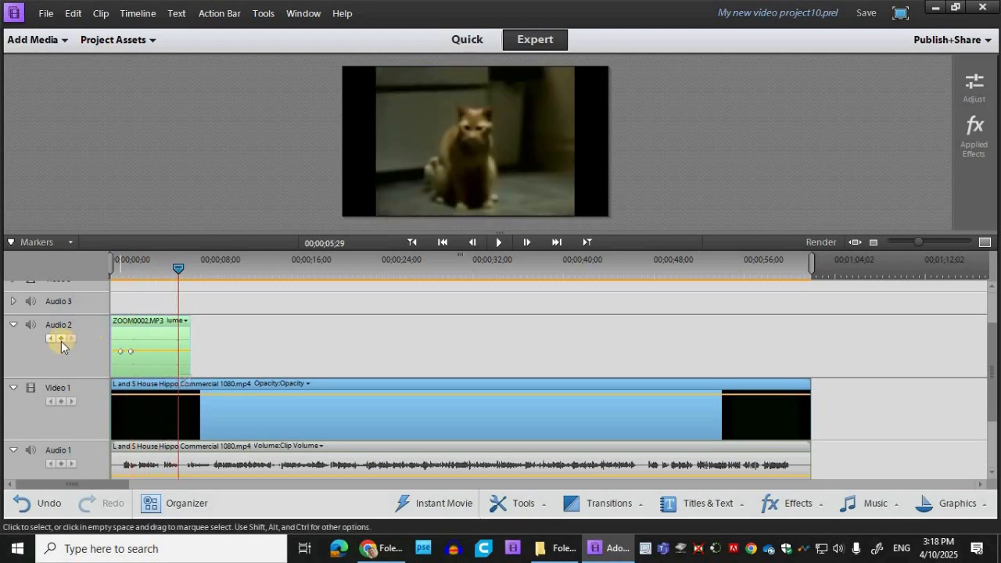
drag(179, 270, 185, 270)
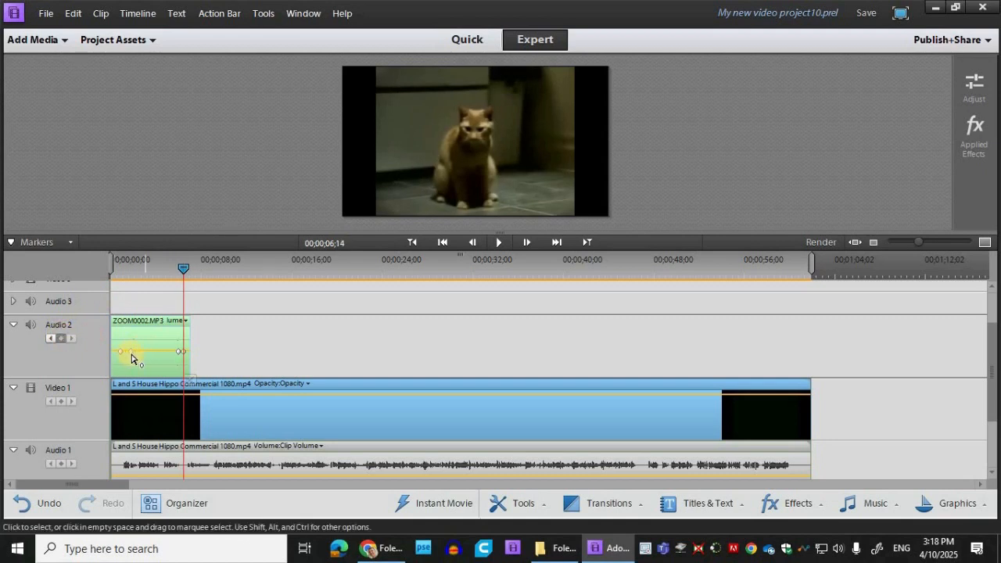
Step: Reposition the ZOOM0002.MP3 volume keyframes to fade in at its start, fade out at its end, and lower the level between
mouse_move(129, 355)
mouse_down()
mouse_move(130, 345)
mouse_move(121, 356)
mouse_up()
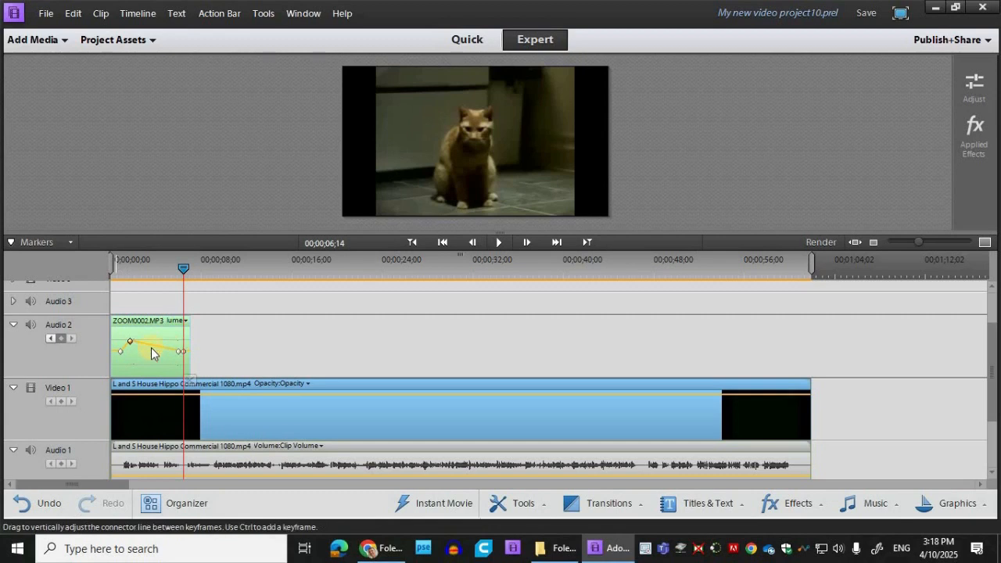
drag(130, 342, 151, 430)
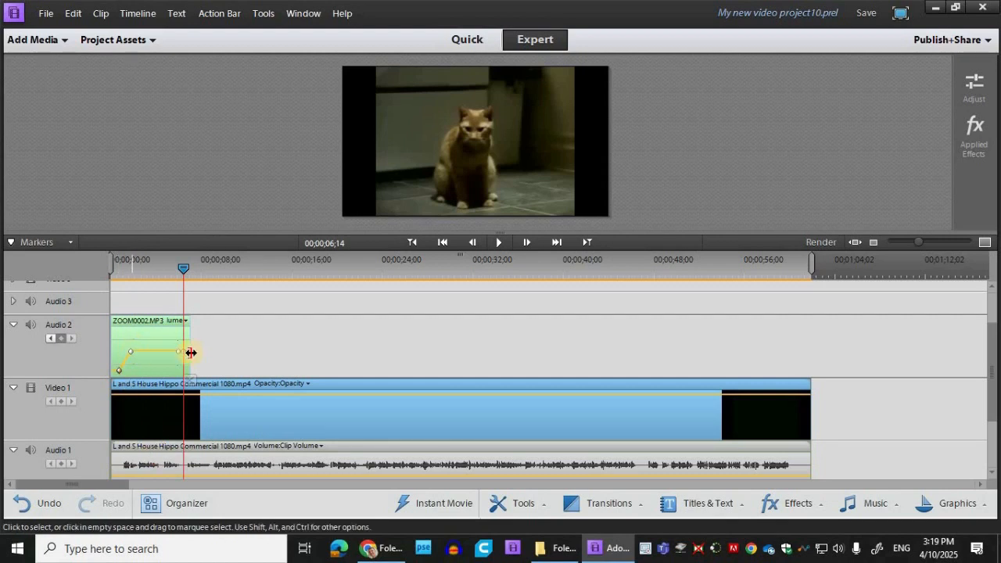
drag(179, 351, 138, 357)
key(ctrl+z)
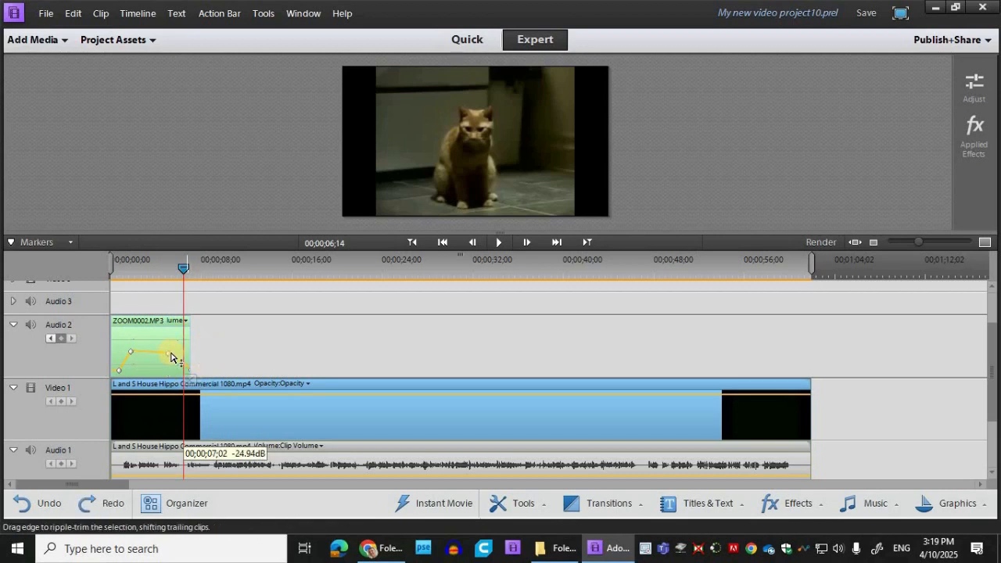
mouse_move(133, 365)
mouse_down()
mouse_move(102, 365)
mouse_move(113, 366)
mouse_up()
click(101, 267)
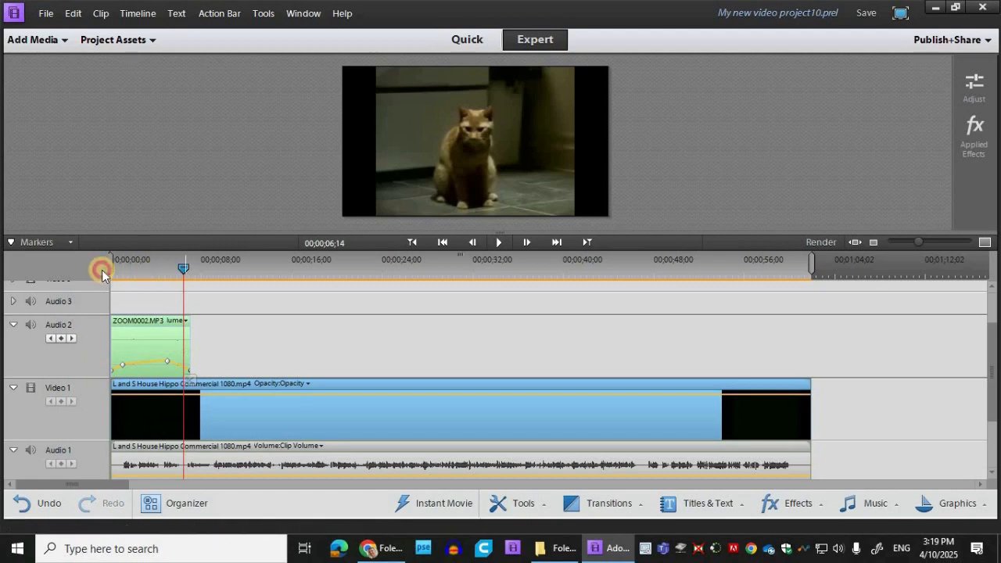
Step: Play back the opening and lower the two middle volume keyframes of the ZOOM0002.MP3 clip
key(space)
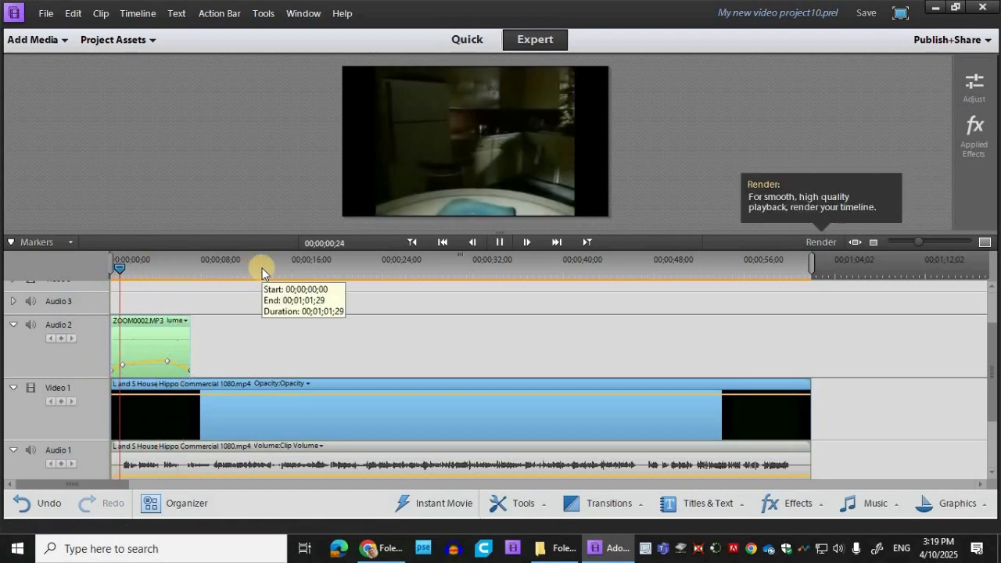
click(121, 369)
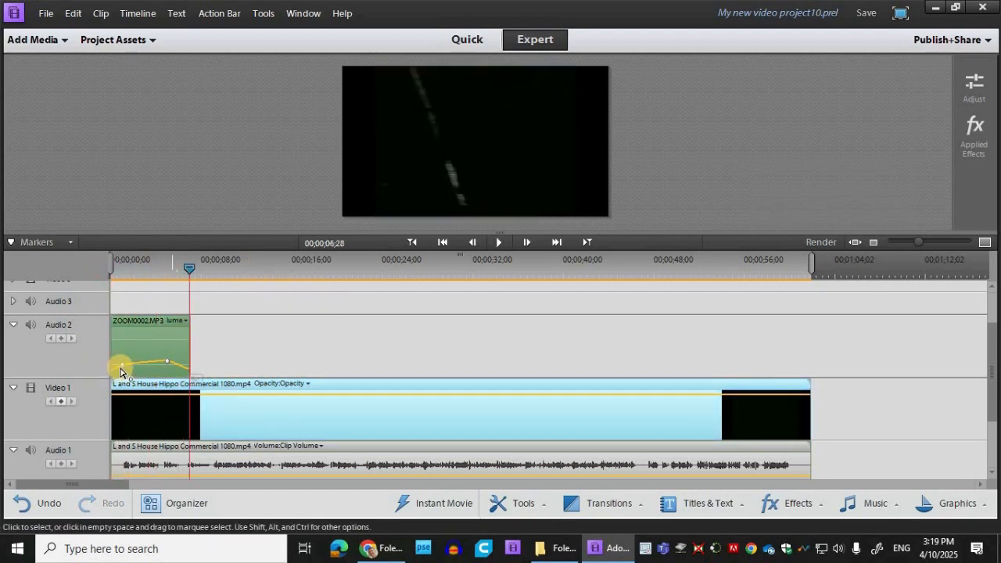
drag(171, 361, 125, 373)
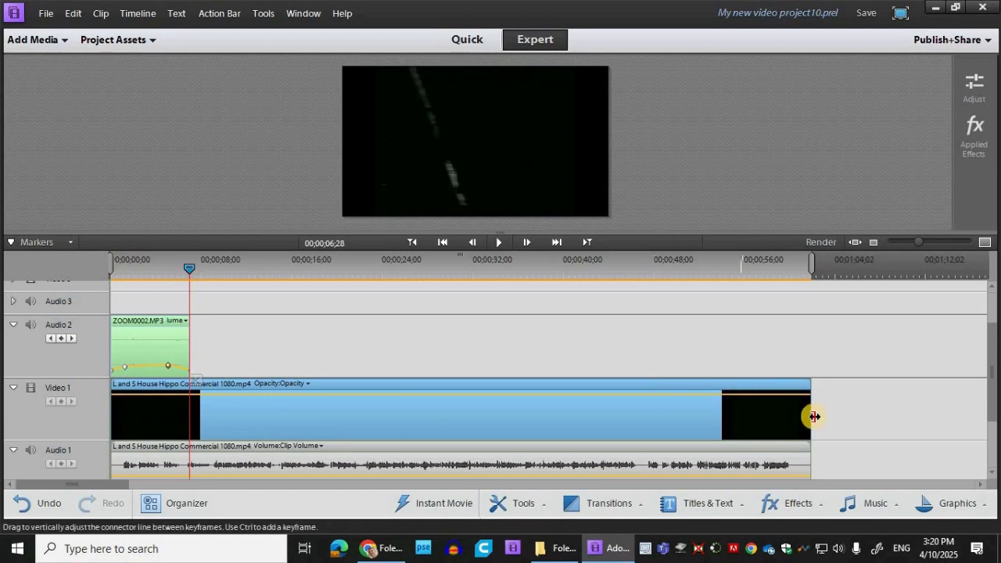
Step: Trim the end of the commercial's clip on Video 1 back to 00;01;00;20
click(776, 408)
mouse_move(775, 266)
mouse_down()
mouse_move(803, 269)
mouse_move(788, 269)
mouse_up()
drag(807, 414, 796, 410)
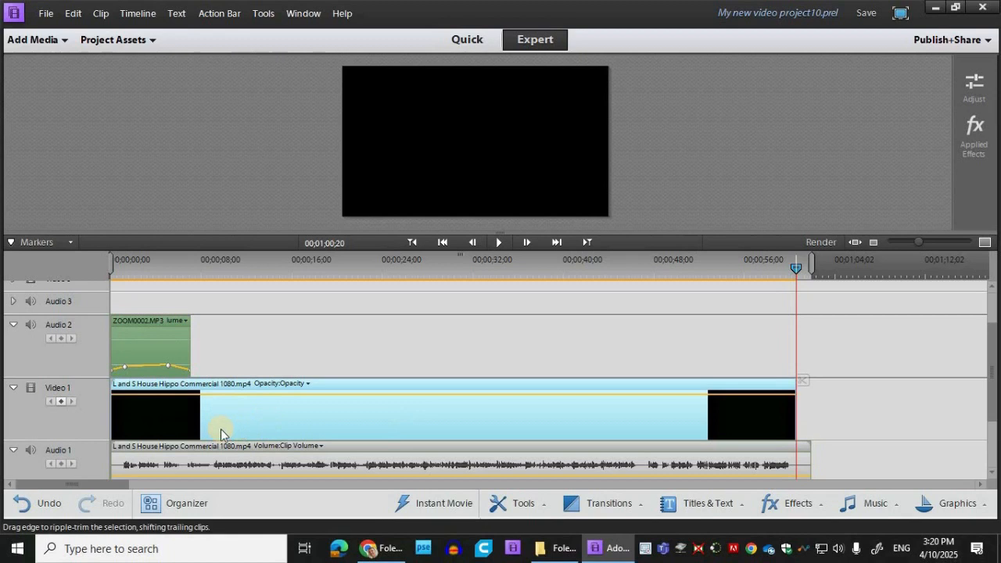
click(125, 418)
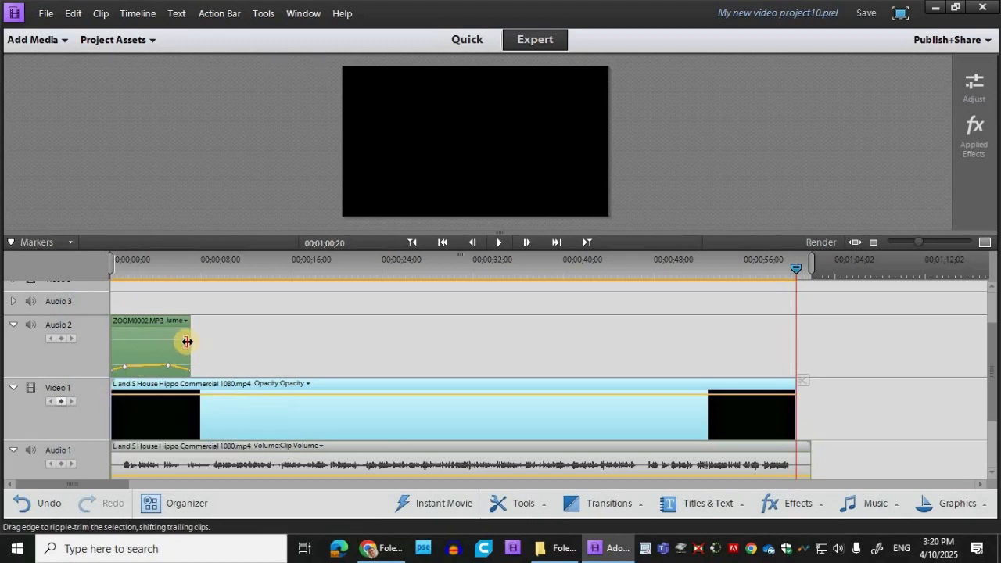
drag(186, 342, 229, 350)
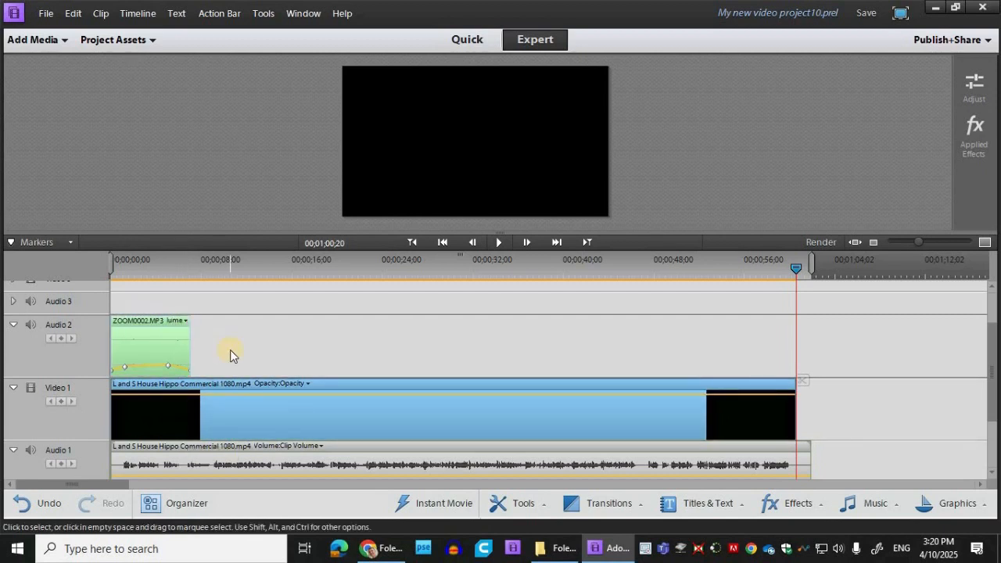
Step: Preview ZOOM0003.MP3 from the project assets and trim both its ends to an audible part about 00;00;04;28 long
click(150, 45)
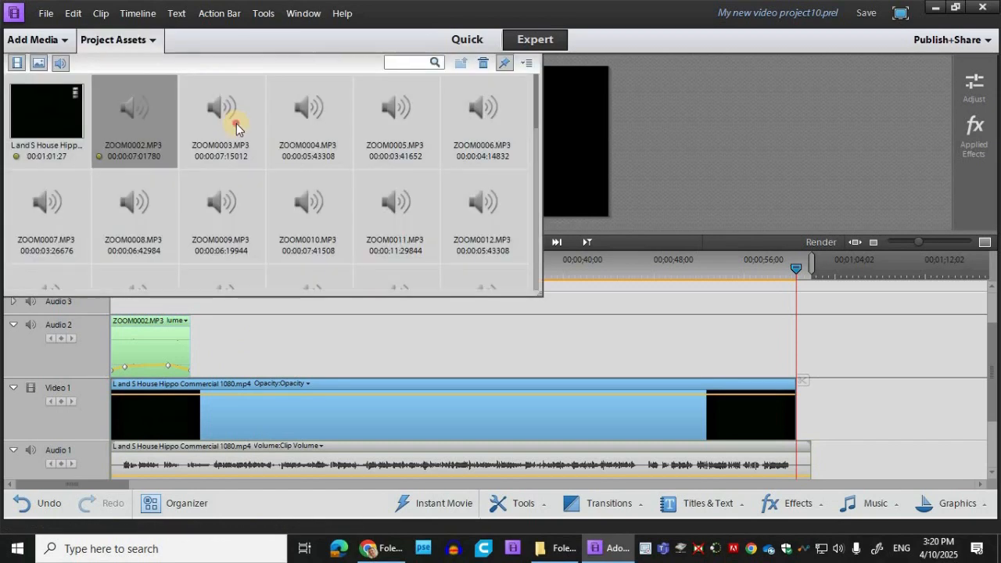
click(223, 120)
double_click(387, 247)
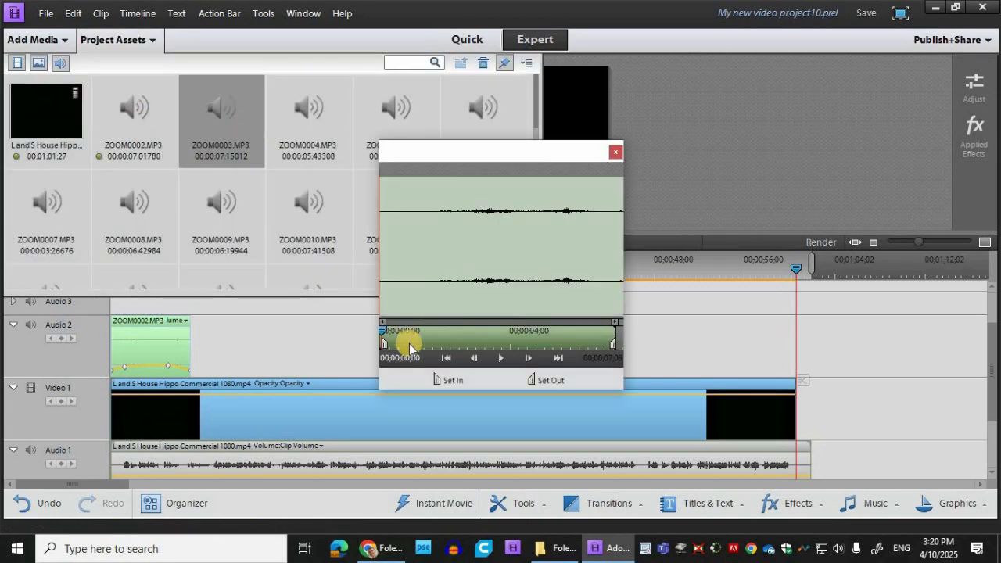
click(501, 358)
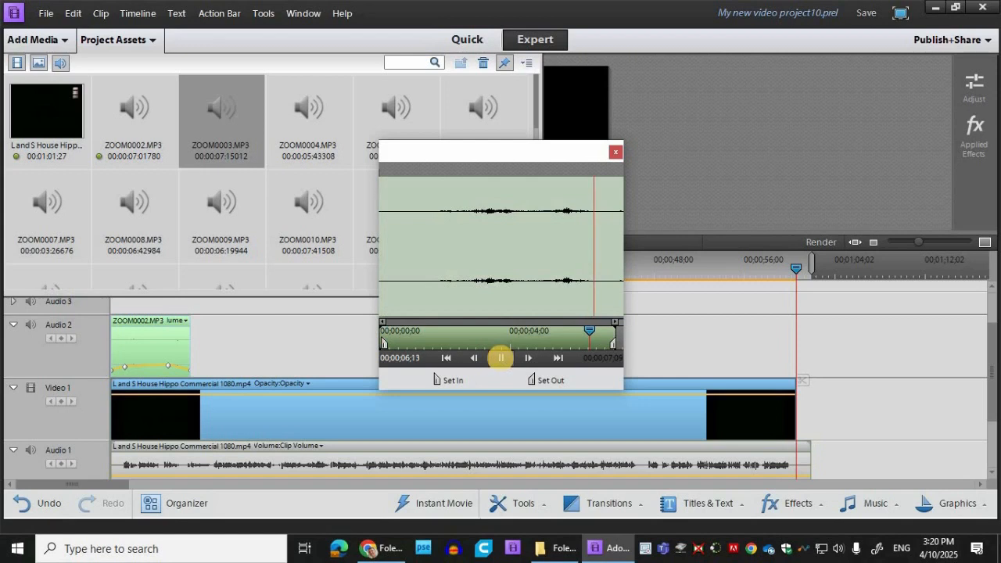
drag(386, 345, 436, 344)
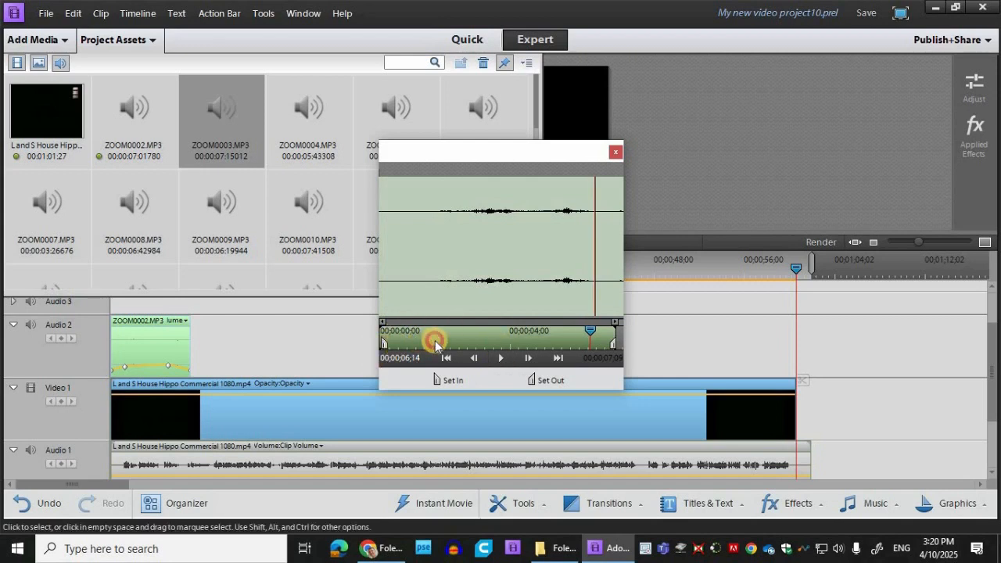
drag(608, 339, 586, 341)
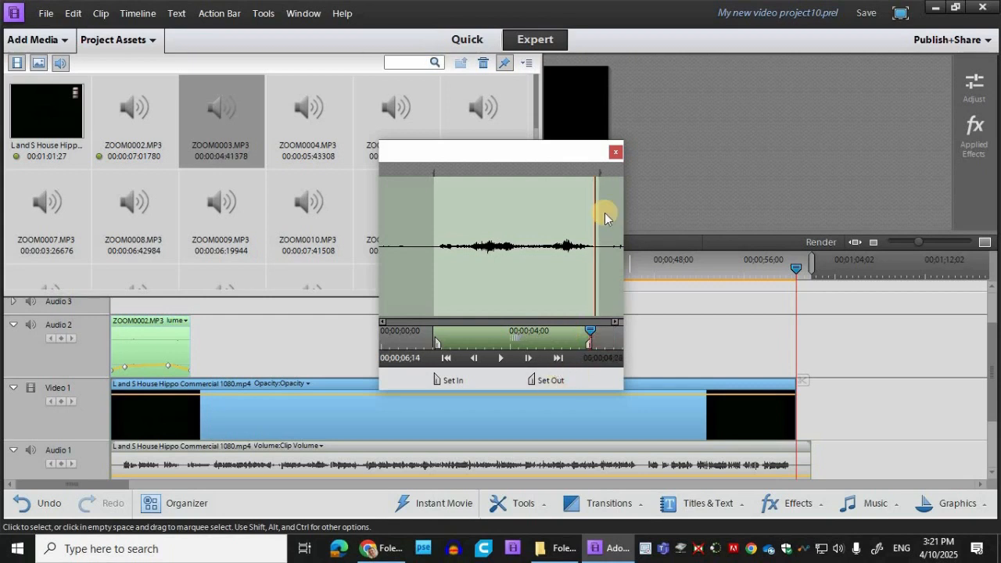
click(616, 151)
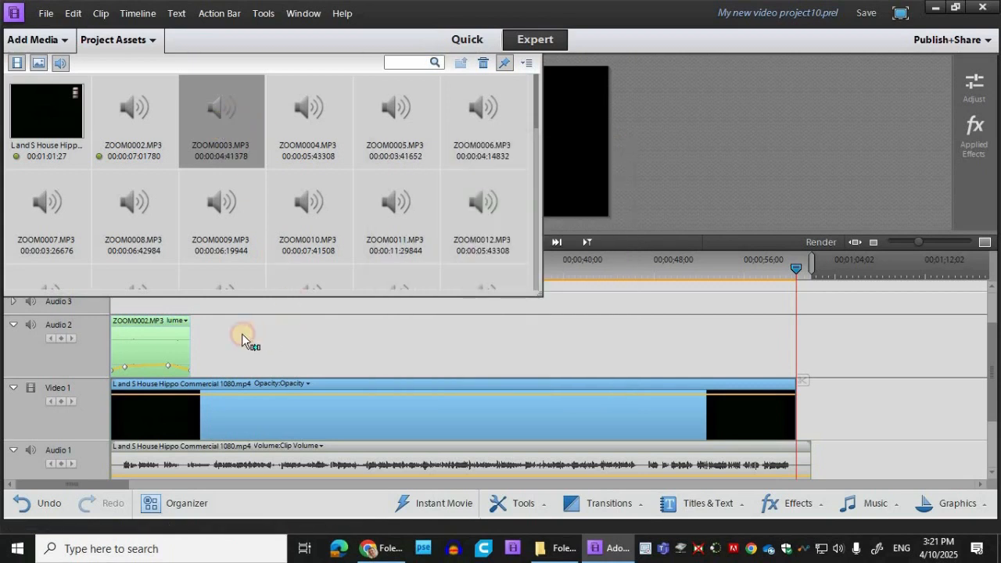
Step: Place the trimmed ZOOM0003.MP3 on Audio 2 starting at about 00;00;17;00 and locate the hippo shot at 00;00;16;05
drag(242, 333, 244, 336)
drag(803, 269, 311, 331)
click(310, 268)
drag(311, 268, 257, 286)
key(equal)
key(equal)
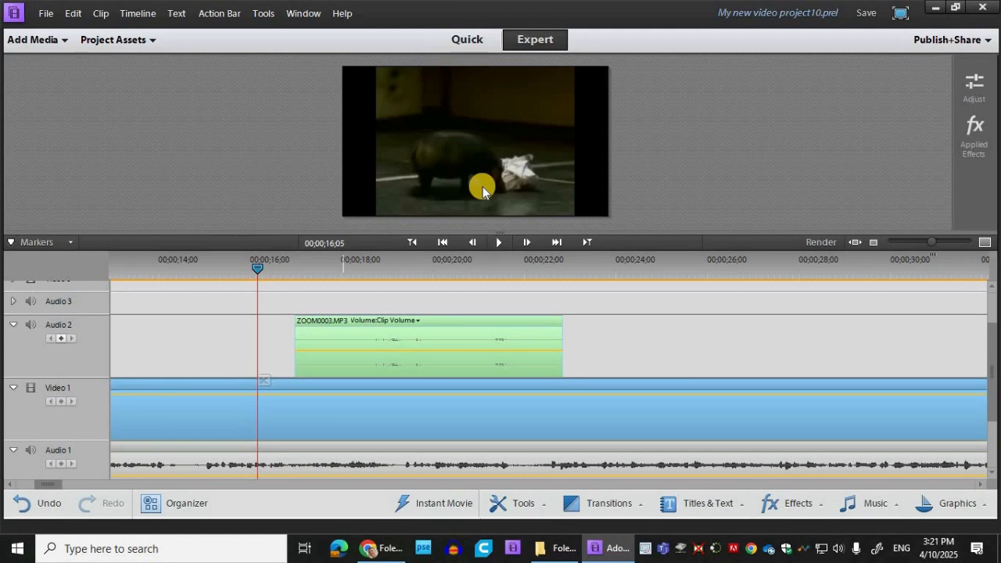
Step: Preview ZOOM0005.MP3 from the project assets and trim it to the second short burst, about 0.6 seconds long
click(133, 45)
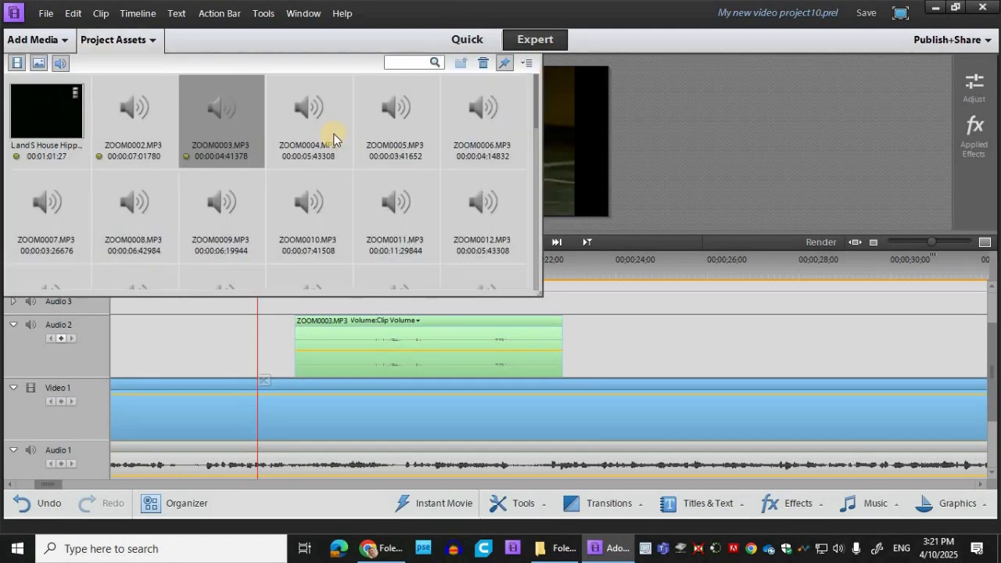
click(316, 129)
double_click(395, 117)
click(501, 357)
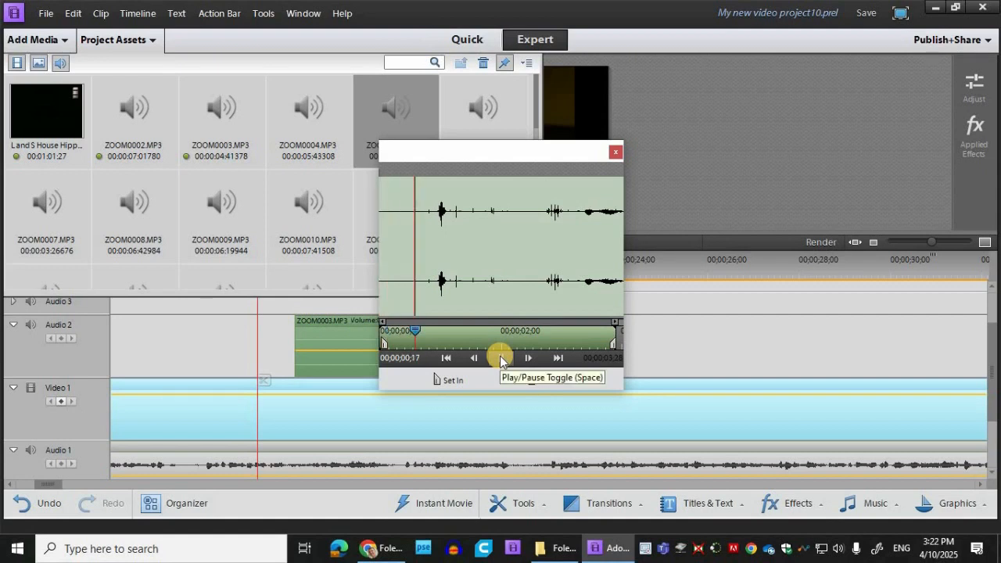
drag(614, 344, 563, 344)
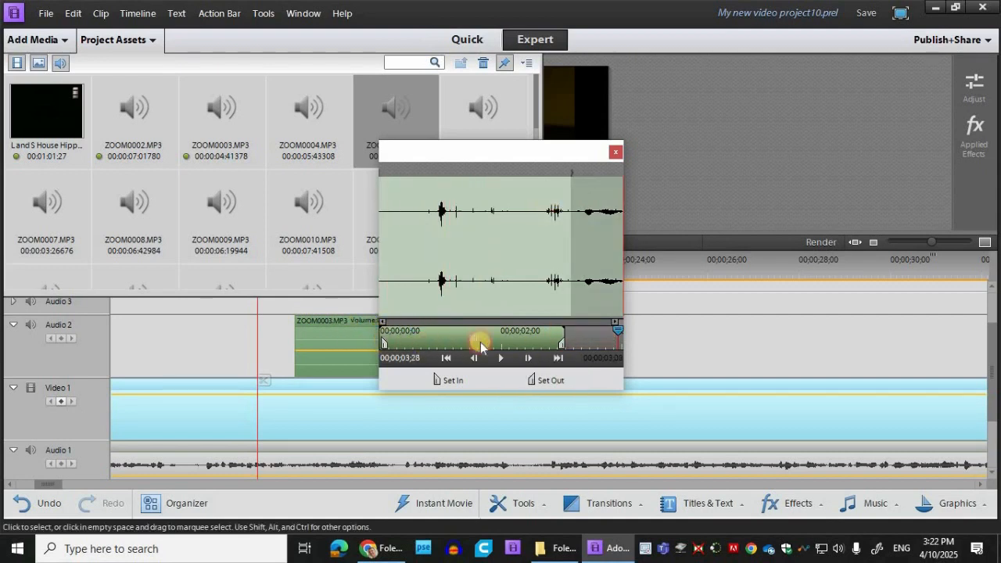
drag(522, 344, 532, 340)
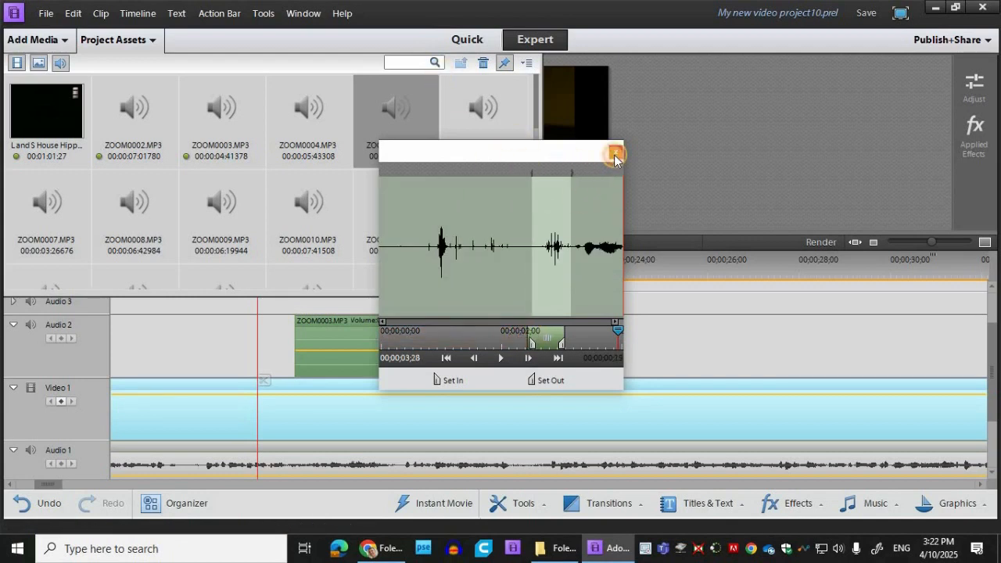
Step: Place the trimmed ZOOM0005.MP3 on Audio 2 just before ZOOM0003.MP3, with its burst over the hippo's action at about 00;00;16;11
click(390, 128)
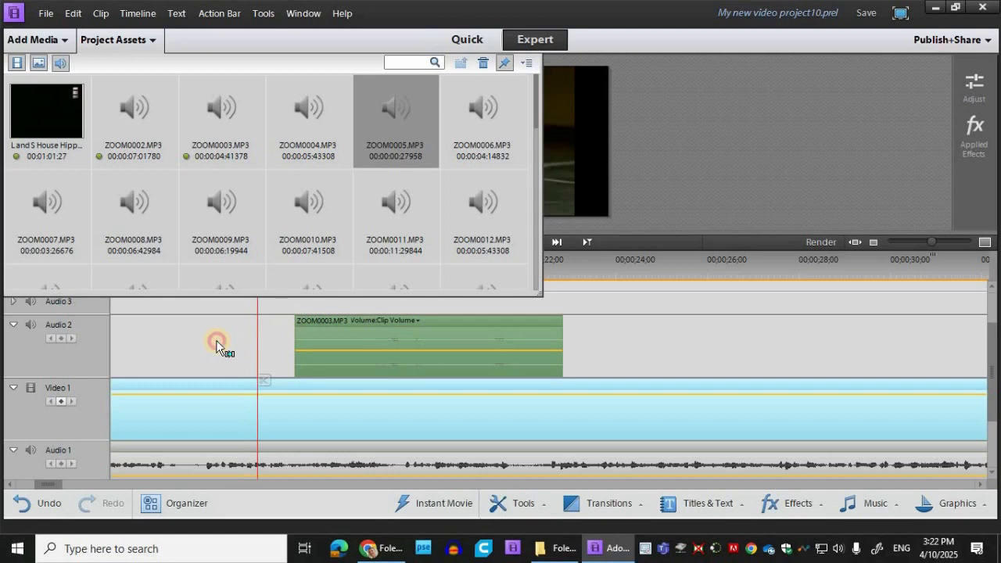
drag(216, 340, 217, 341)
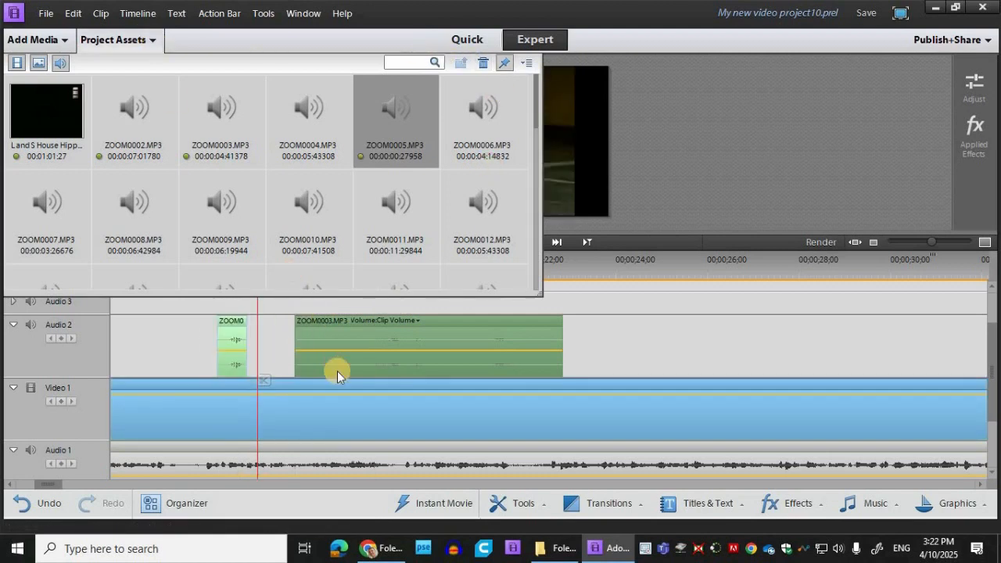
click(338, 374)
mouse_move(258, 268)
mouse_down()
mouse_move(275, 268)
mouse_move(212, 271)
mouse_move(266, 275)
mouse_up()
drag(269, 320, 265, 353)
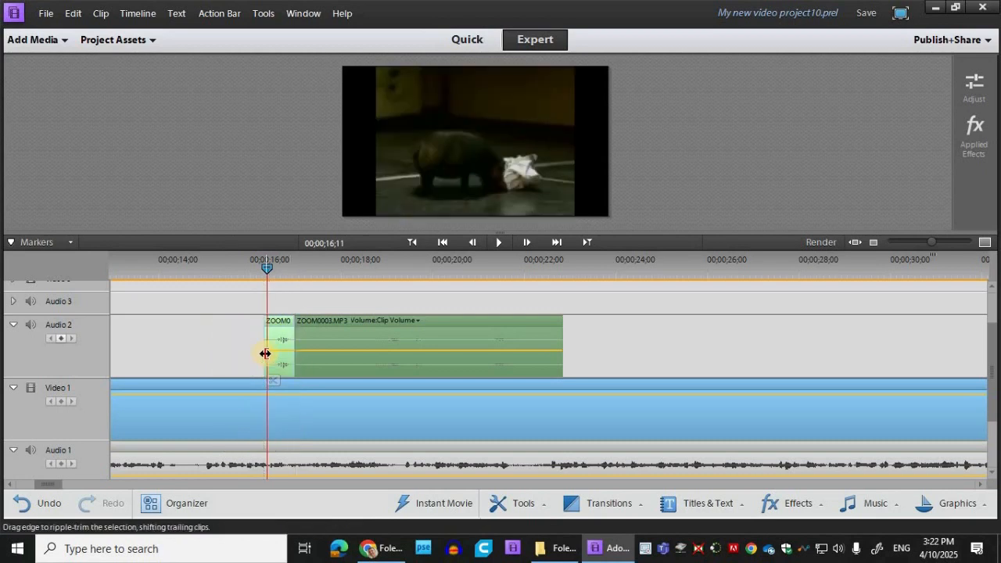
mouse_move(270, 323)
mouse_down()
mouse_move(273, 353)
mouse_move(268, 340)
mouse_up()
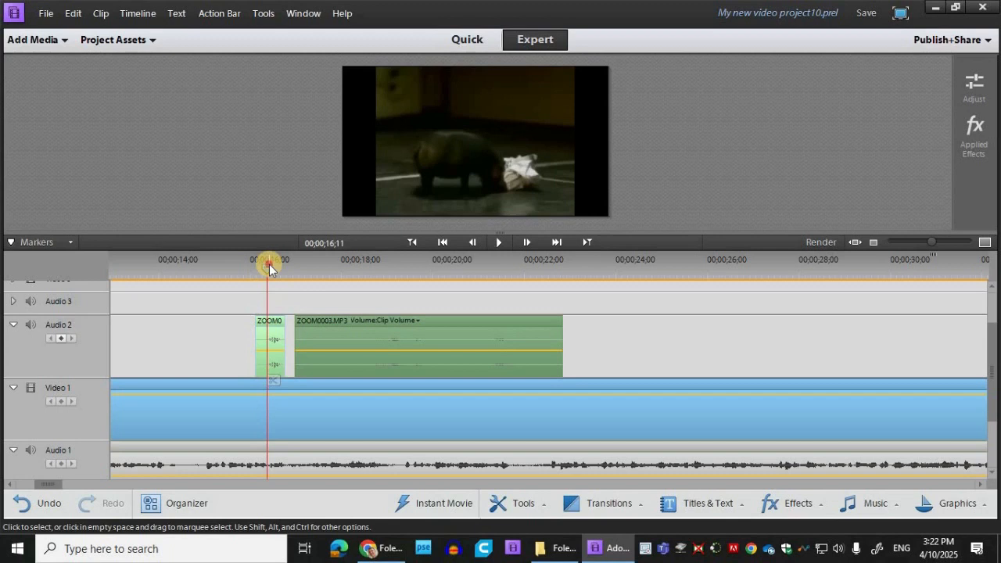
Step: Play the section around 00;00;16;00 to check the ZOOM0005.MP3 timing against the hippo shot
drag(268, 265, 303, 268)
click(243, 267)
key(space)
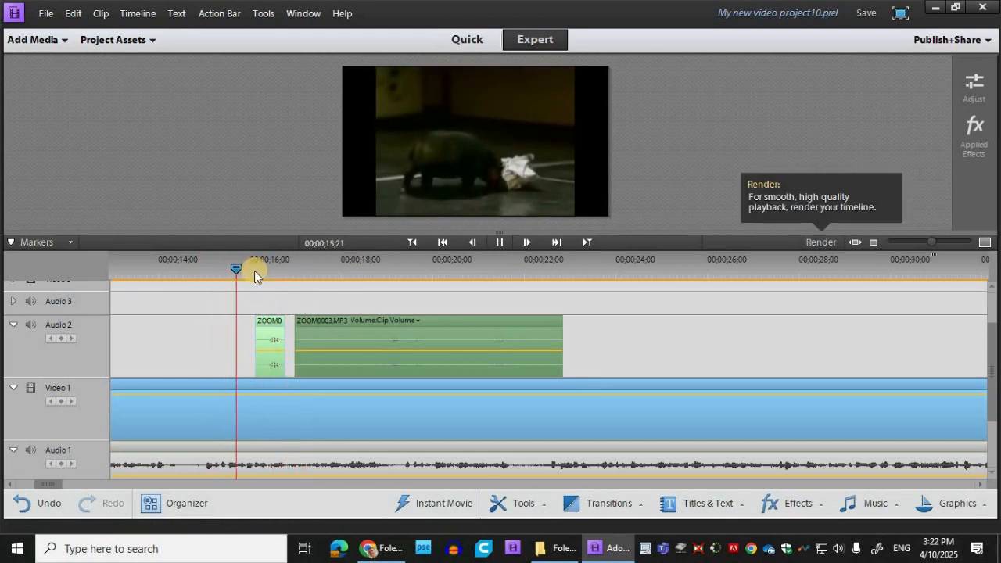
click(323, 273)
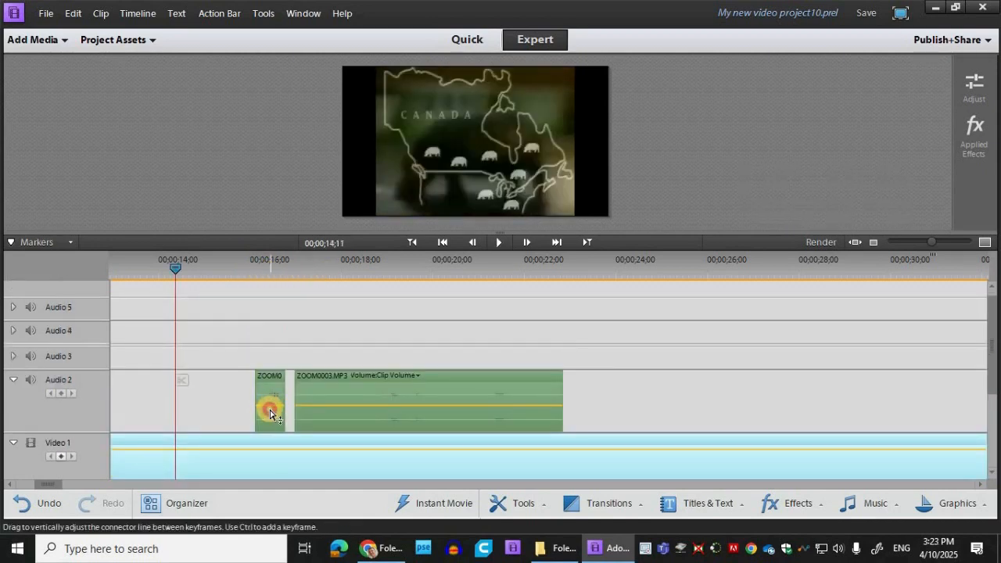
Step: Lower the volume line of the ZOOM0005.MP3 clip on Audio 2 slightly
click(268, 408)
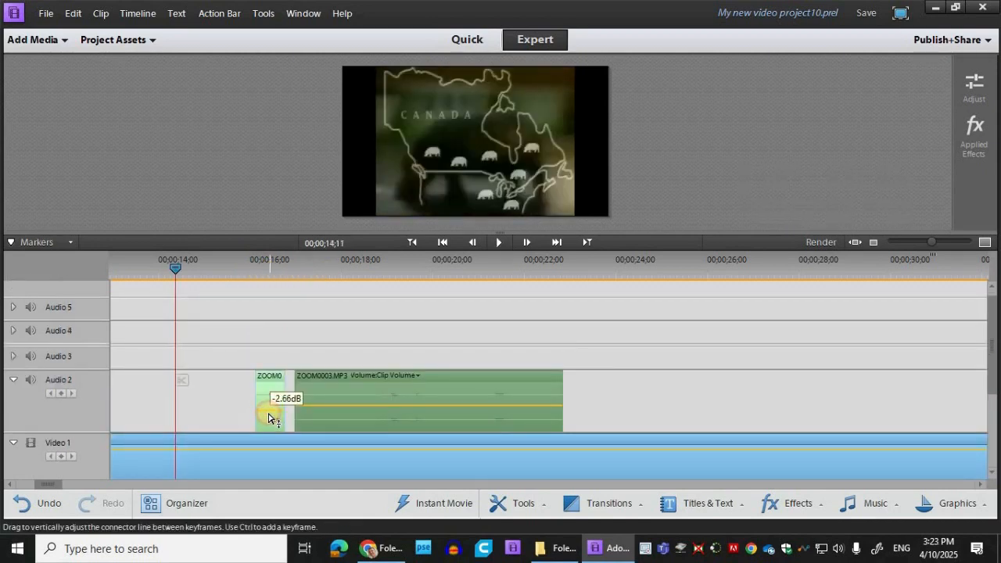
drag(276, 419, 271, 415)
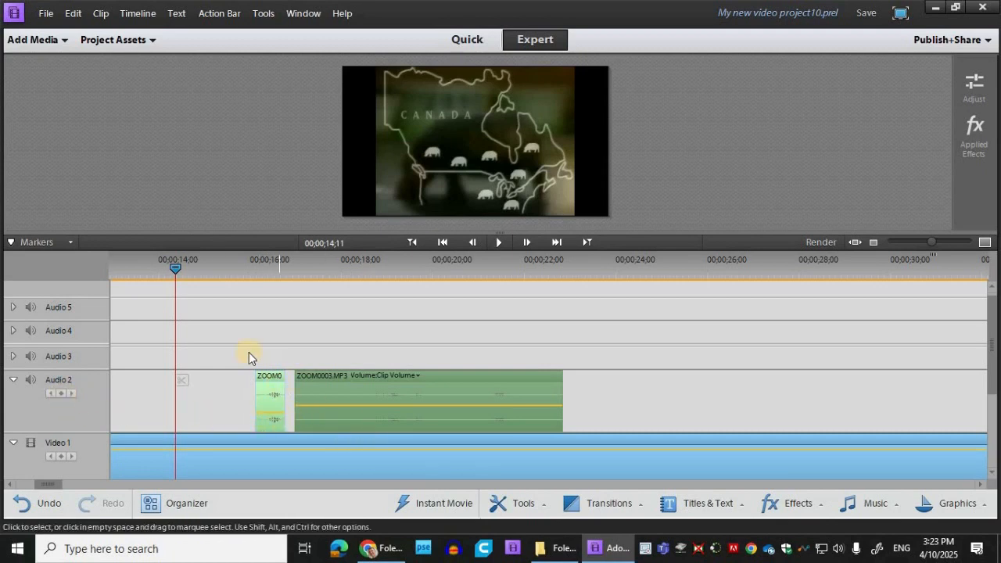
drag(172, 271, 494, 337)
drag(26, 487, 26, 484)
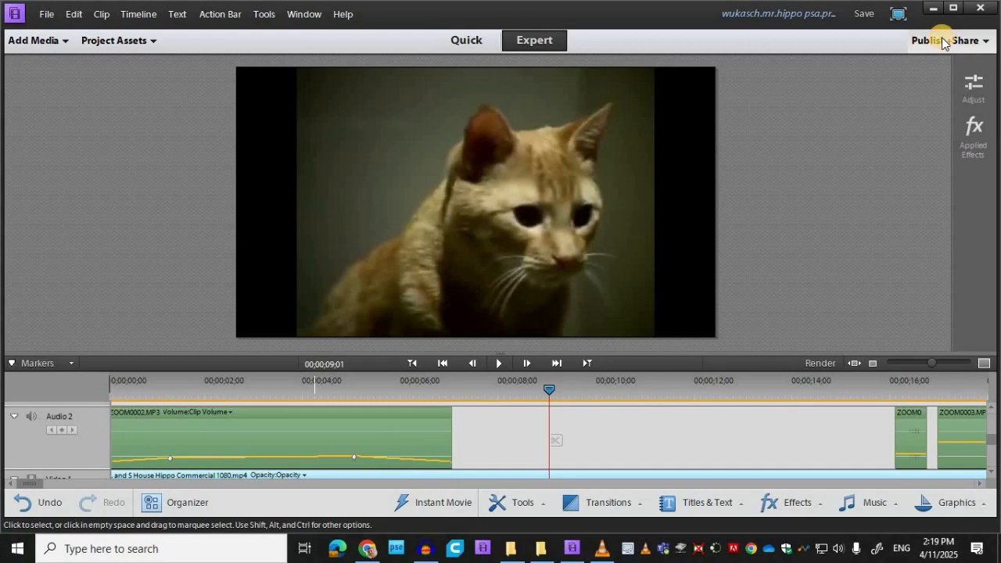
Step: Set up an export for computer viewing in MPEG format with the HD 720p 30 preset
click(942, 41)
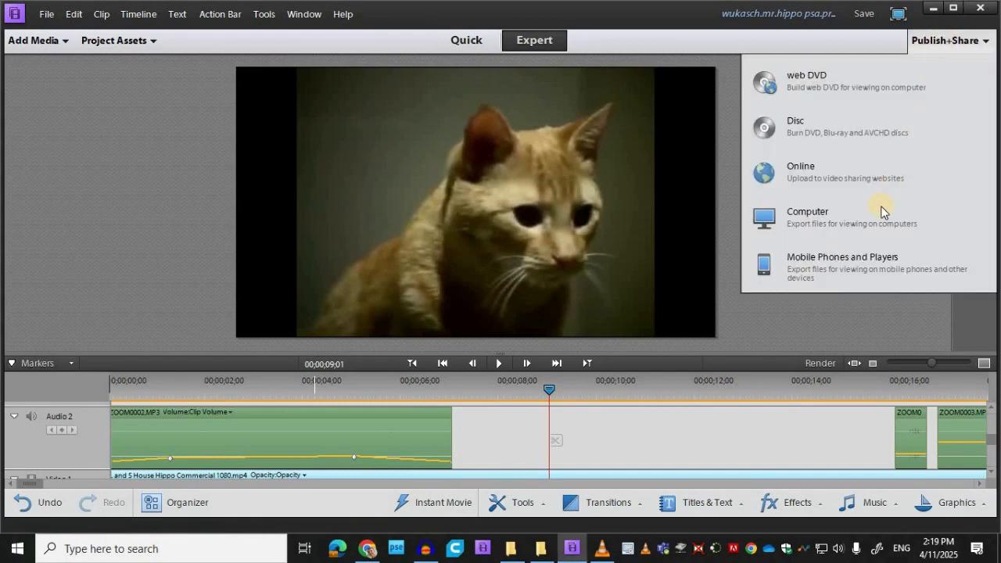
click(830, 226)
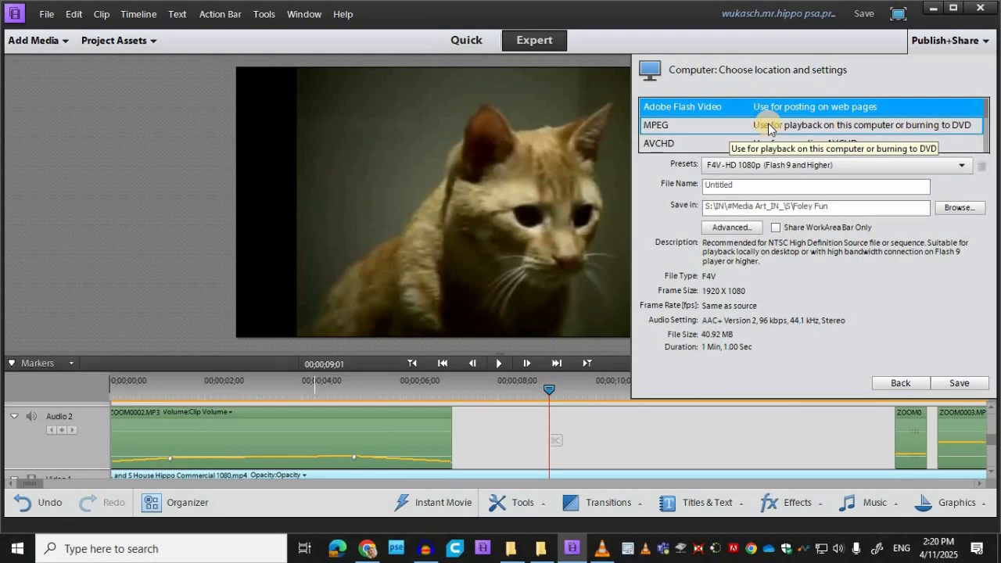
click(768, 125)
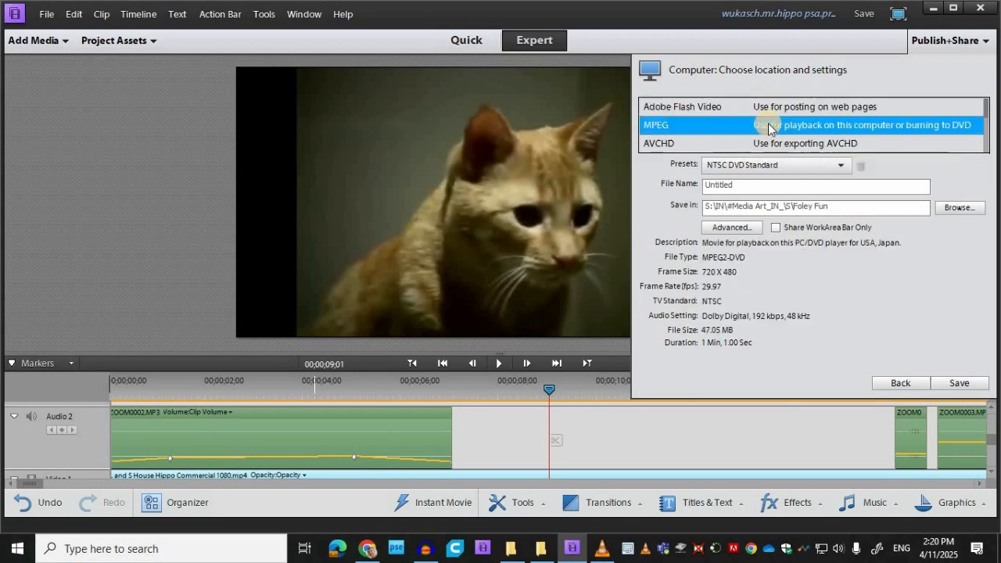
click(781, 165)
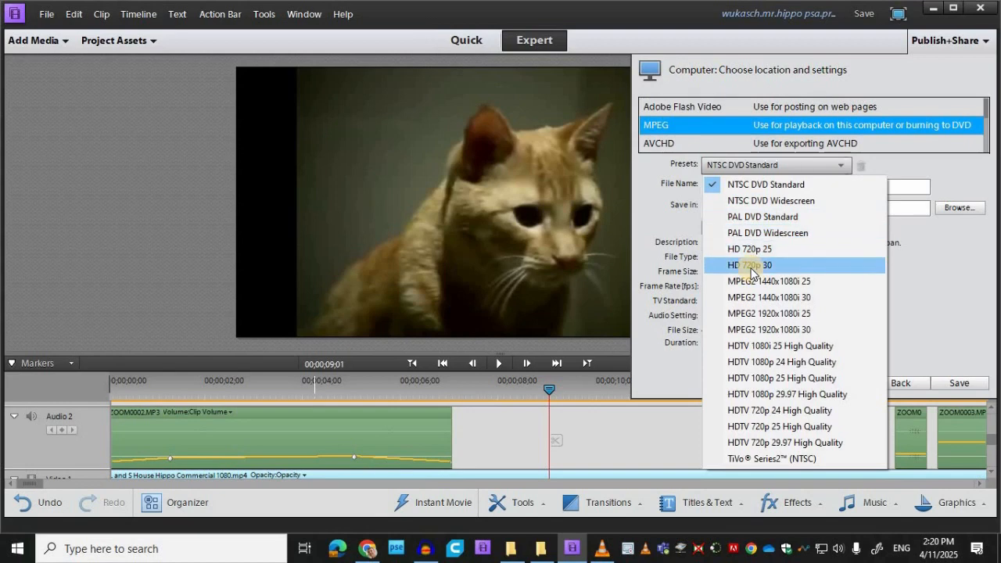
click(752, 266)
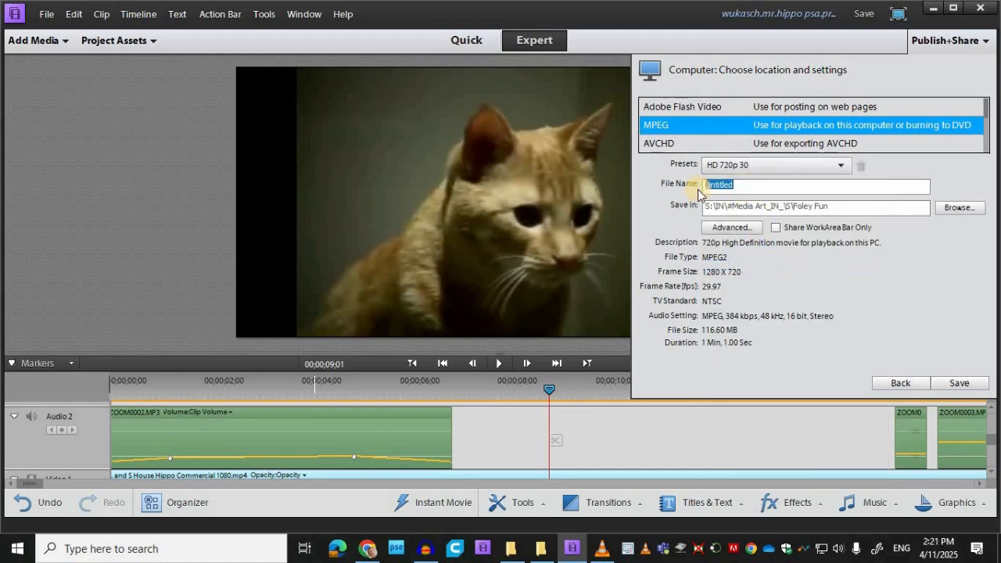
Step: Name the export with the creator's surname followed by ".mr.hippo", check the Foley Fun destination folder, and save the video
text(wukasch.mr.hippo)
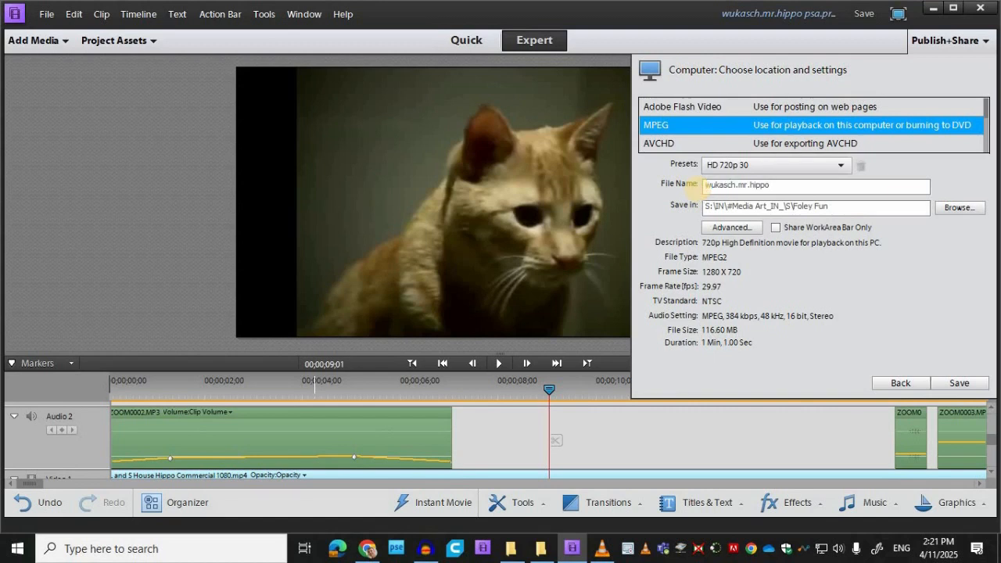
double_click(721, 207)
drag(768, 206, 794, 206)
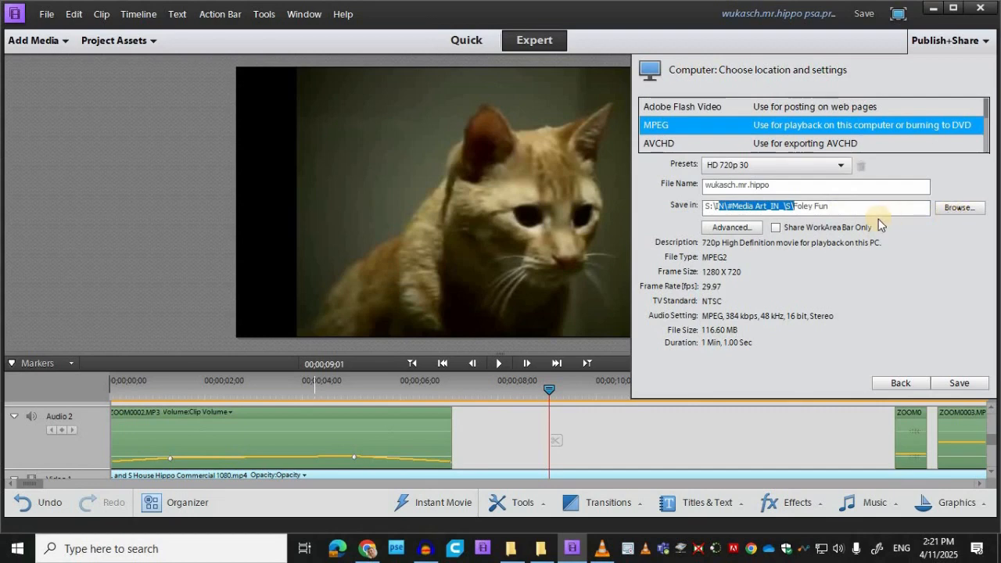
key(End)
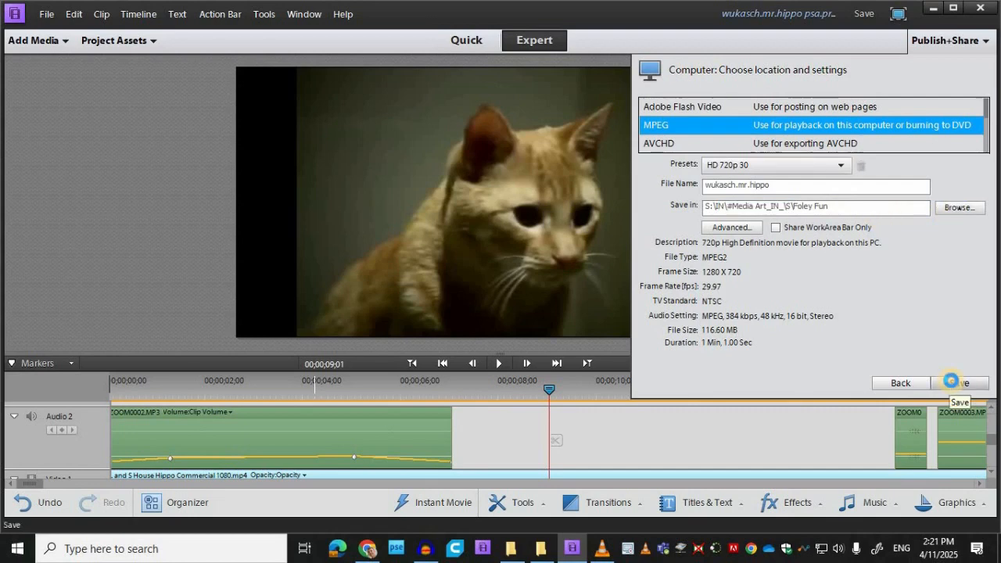
click(955, 383)
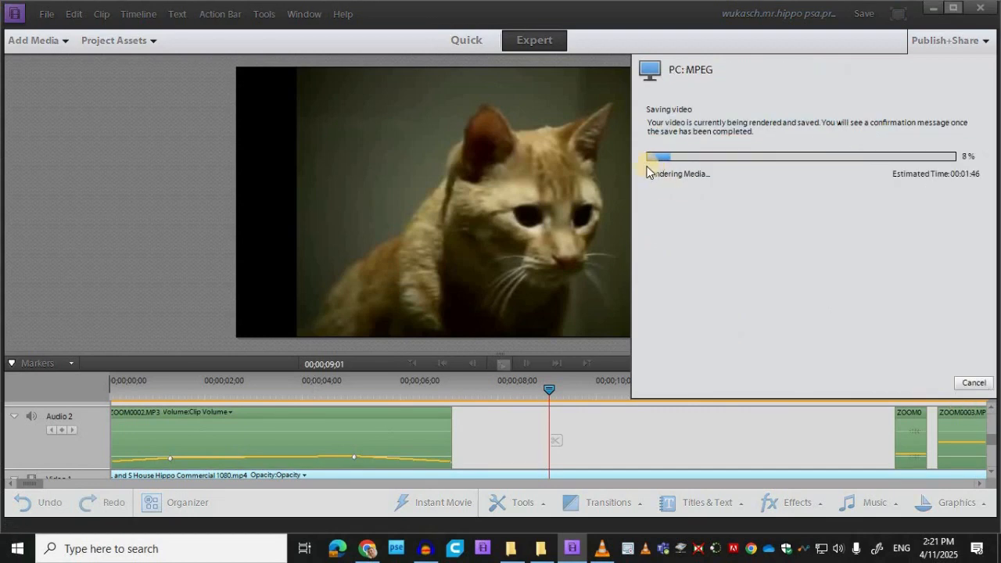